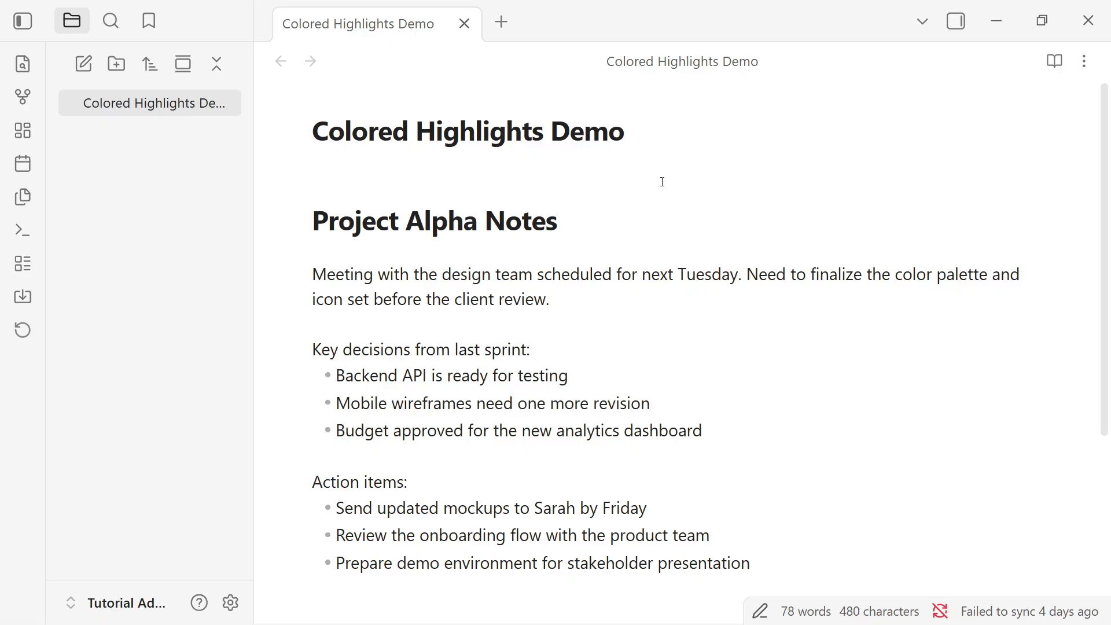
pyautogui.moveTo(634, 133); pyautogui.dragTo(281, 139)
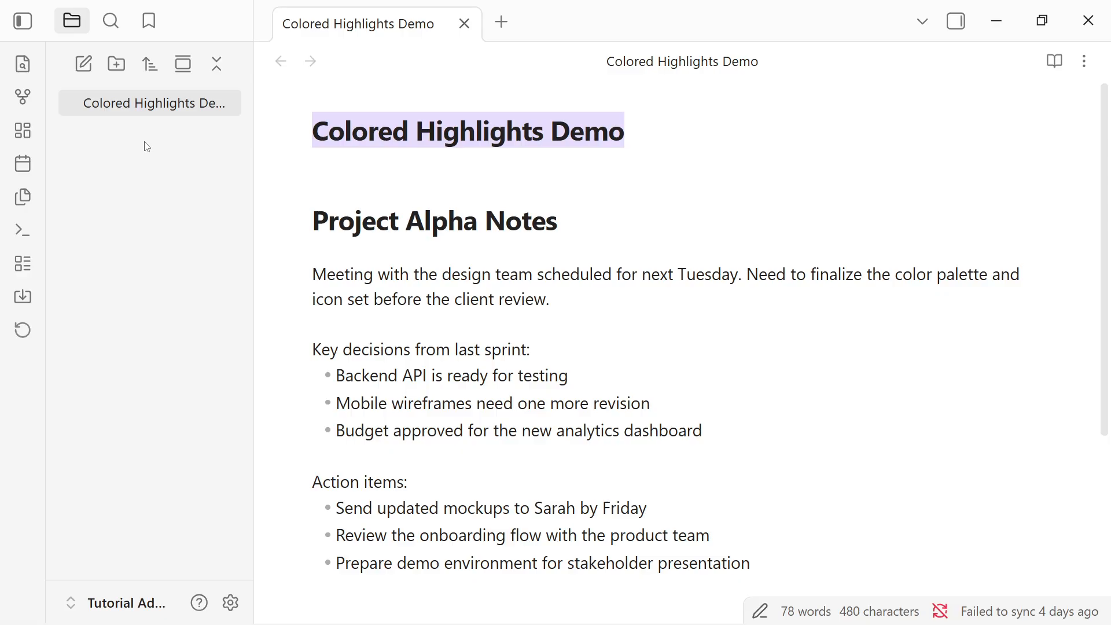
pyautogui.click(594, 220)
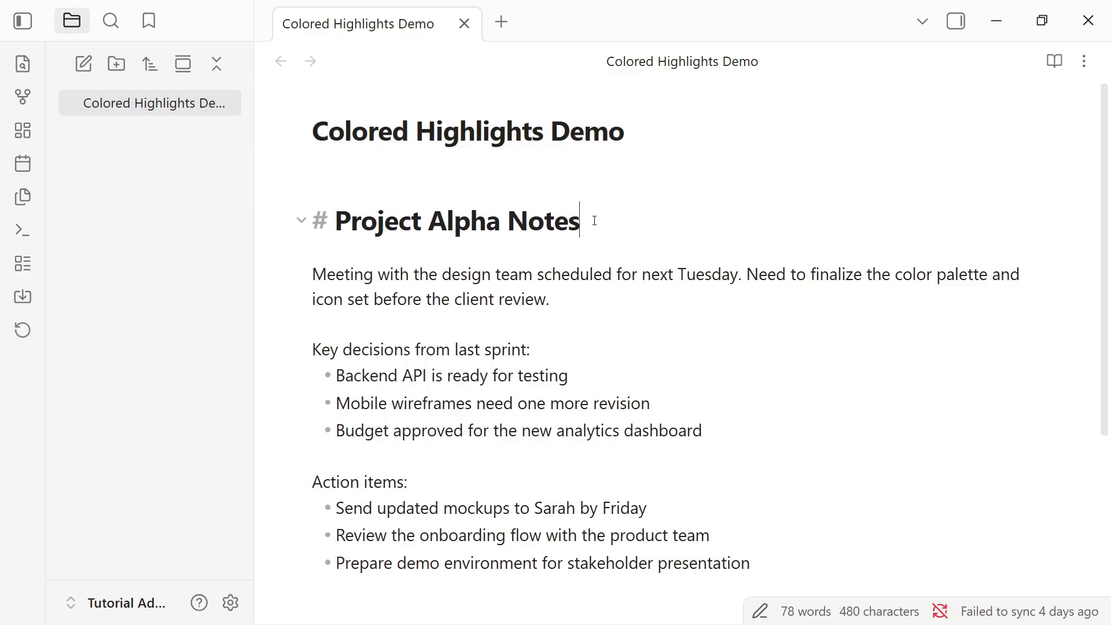
# Highlight the meeting paragraph under Project Alpha Notes by enclosing it in == markers.
pyautogui.click(317, 274)
pyautogui.tripleClick(316, 274)
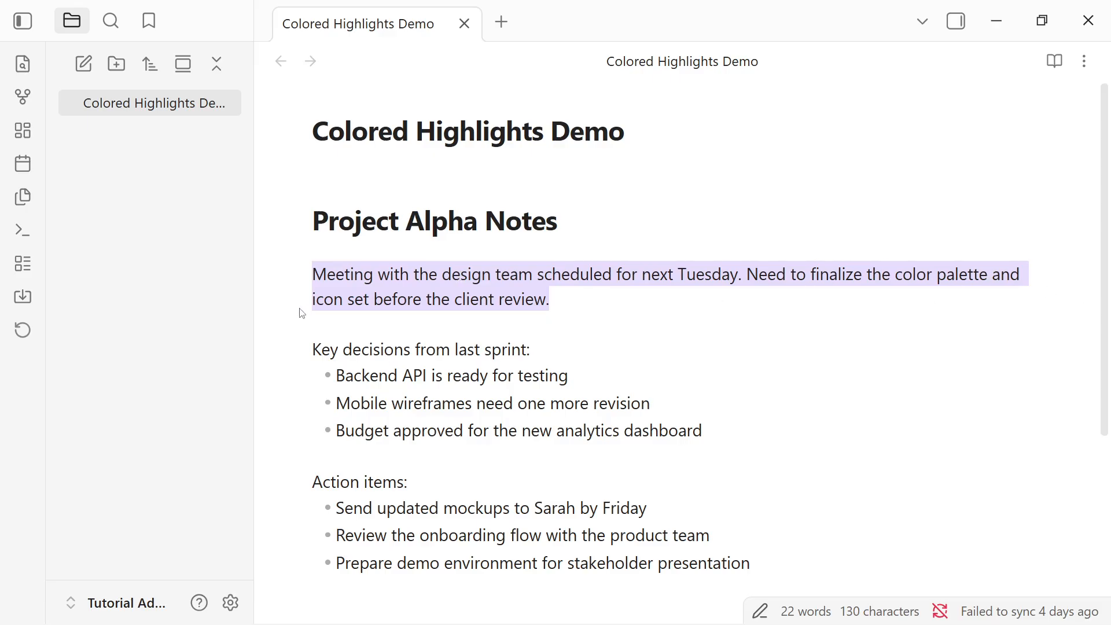
pyautogui.click(312, 274)
pyautogui.write('==🟨')
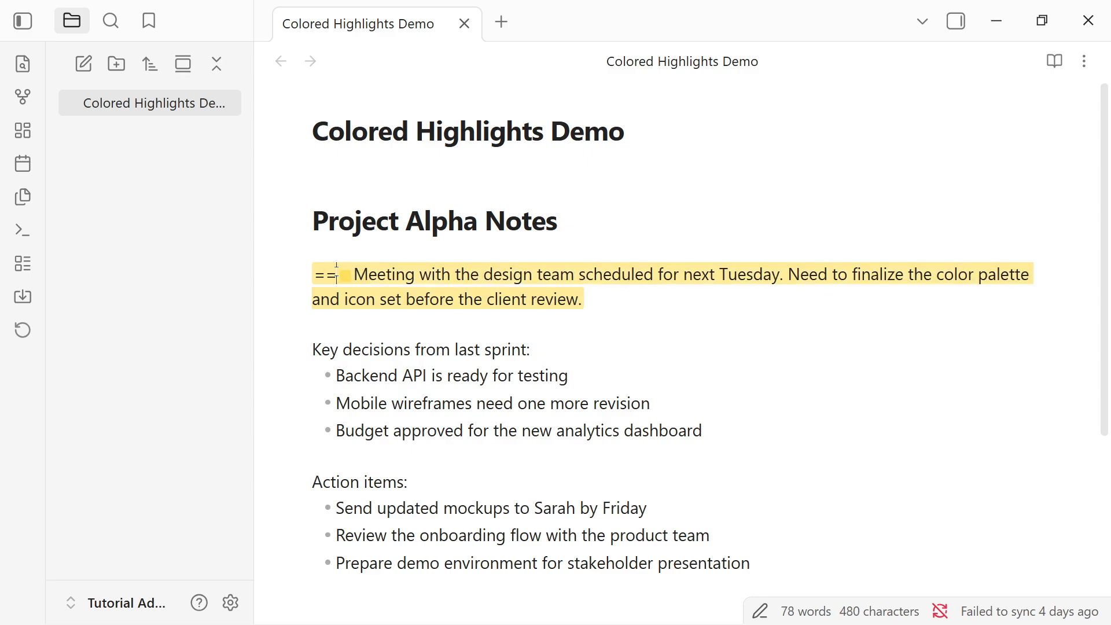
pyautogui.click(599, 303)
pyautogui.write('==')
# Install the Highlightr community plugin and enable it, then return to the note.
pyautogui.click(231, 602)
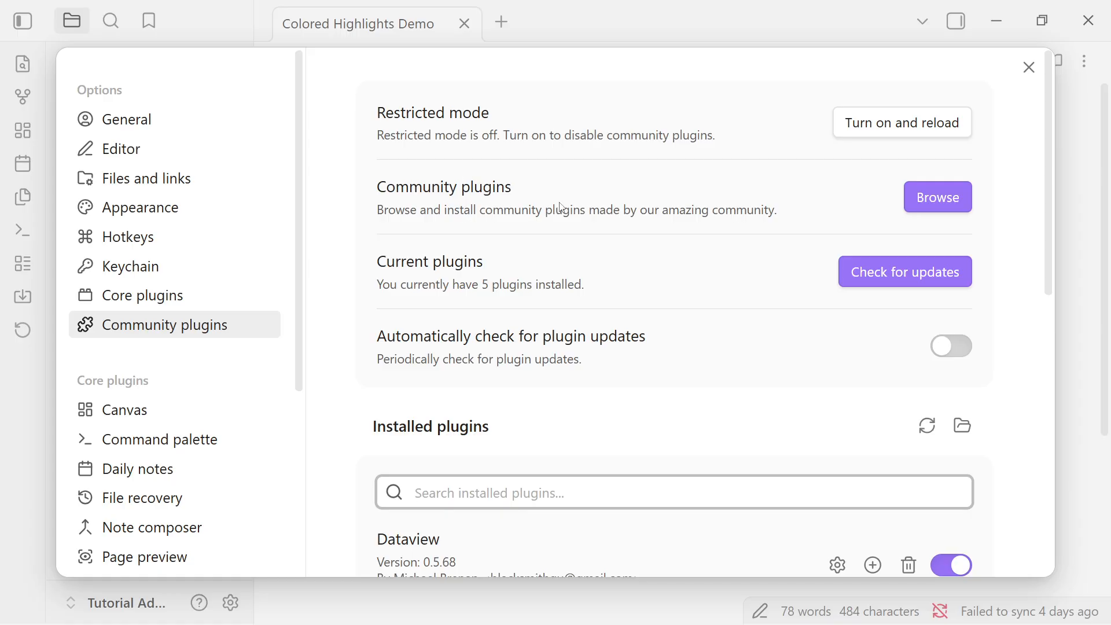
pyautogui.click(927, 197)
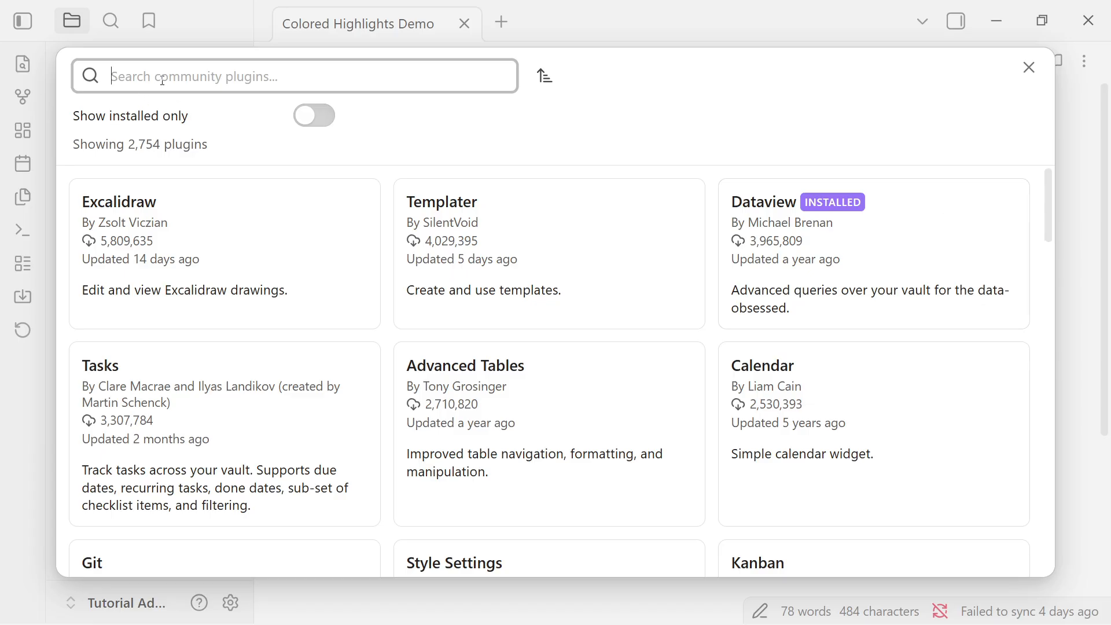
pyautogui.write('high')
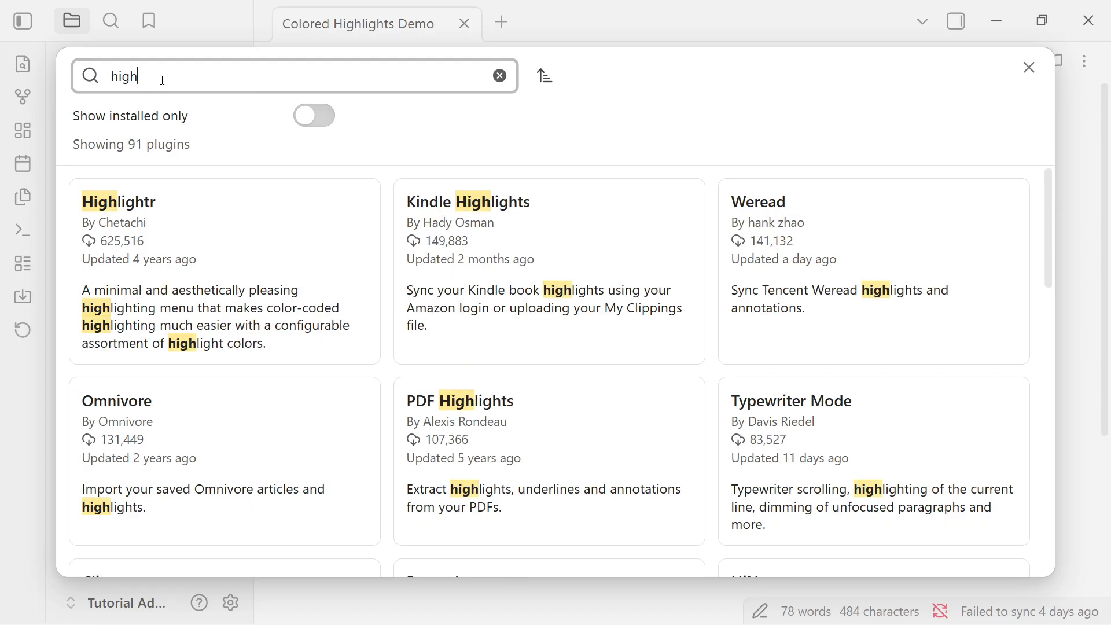
pyautogui.write('light')
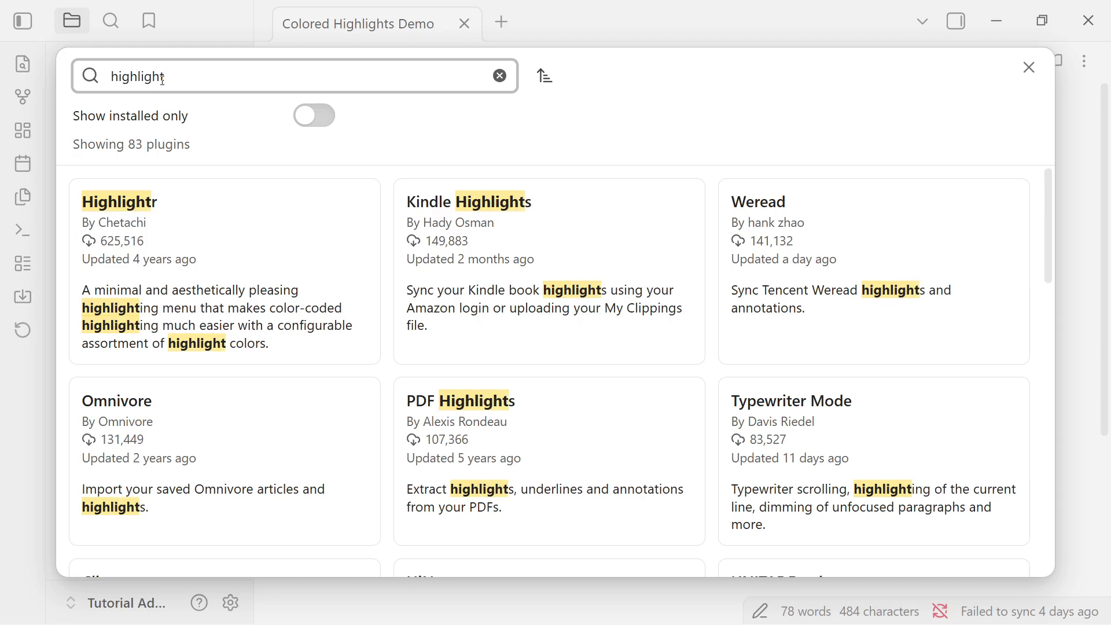
pyautogui.write('r')
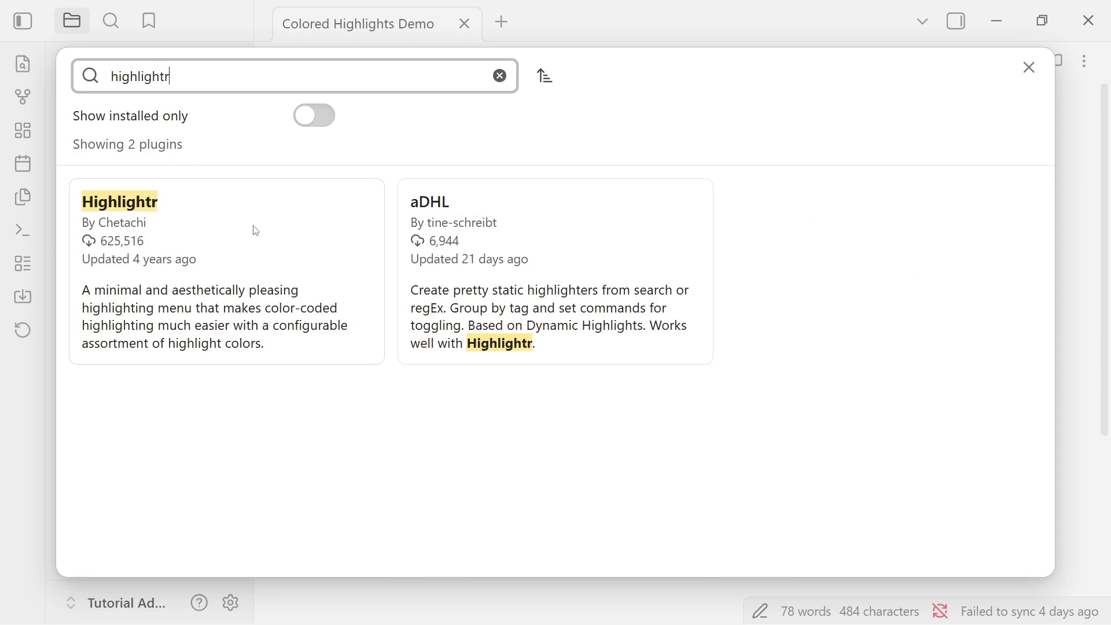
pyautogui.click(253, 228)
pyautogui.click(446, 363)
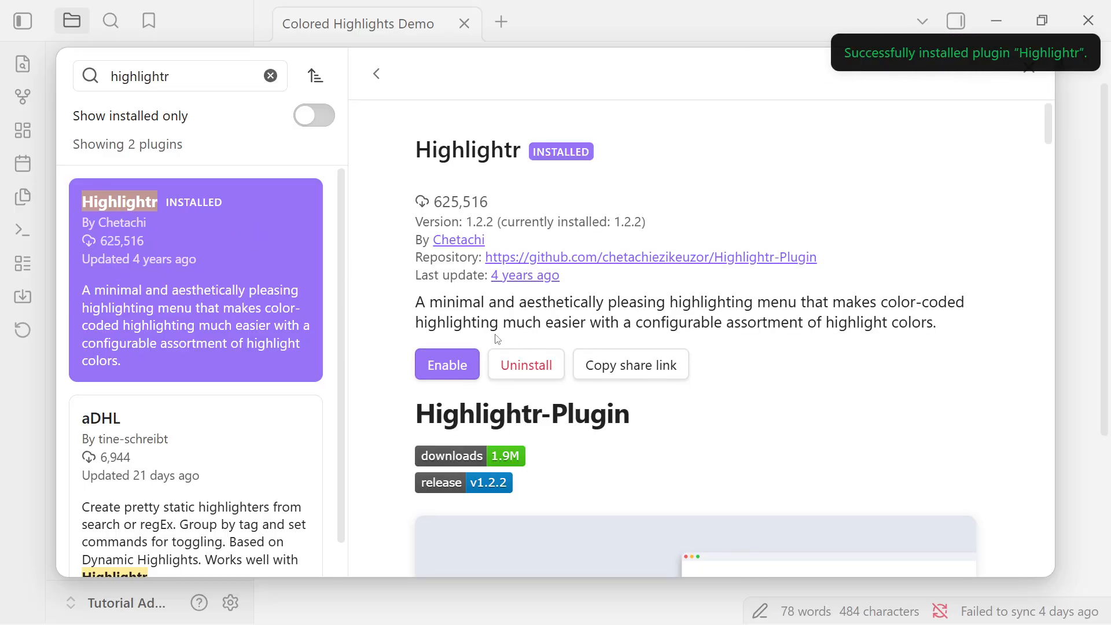
pyautogui.click(427, 364)
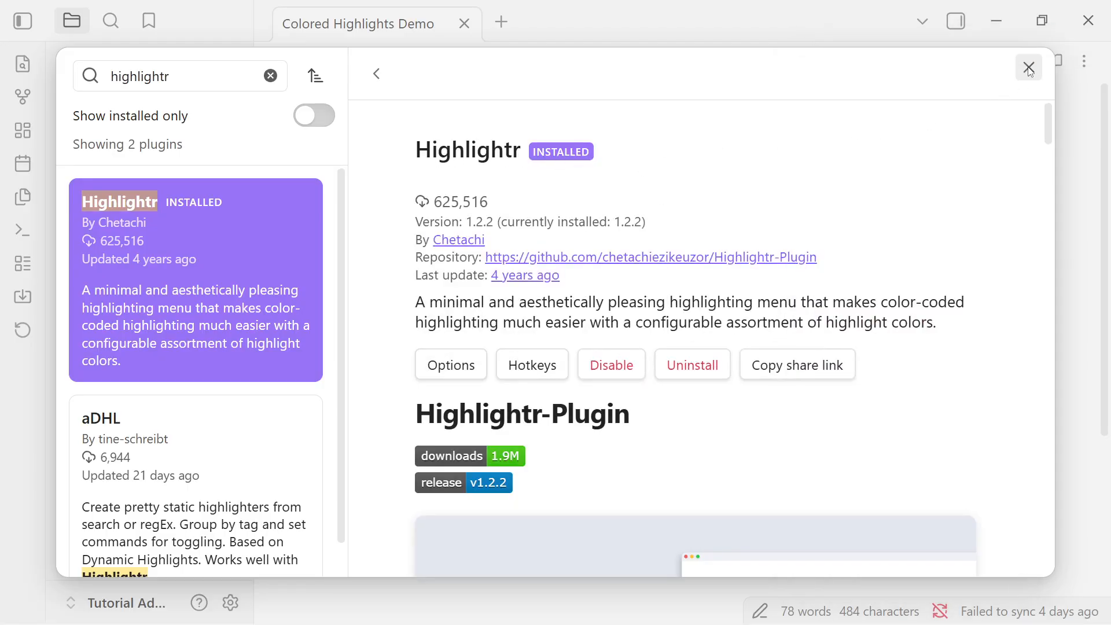
pyautogui.click(1029, 69)
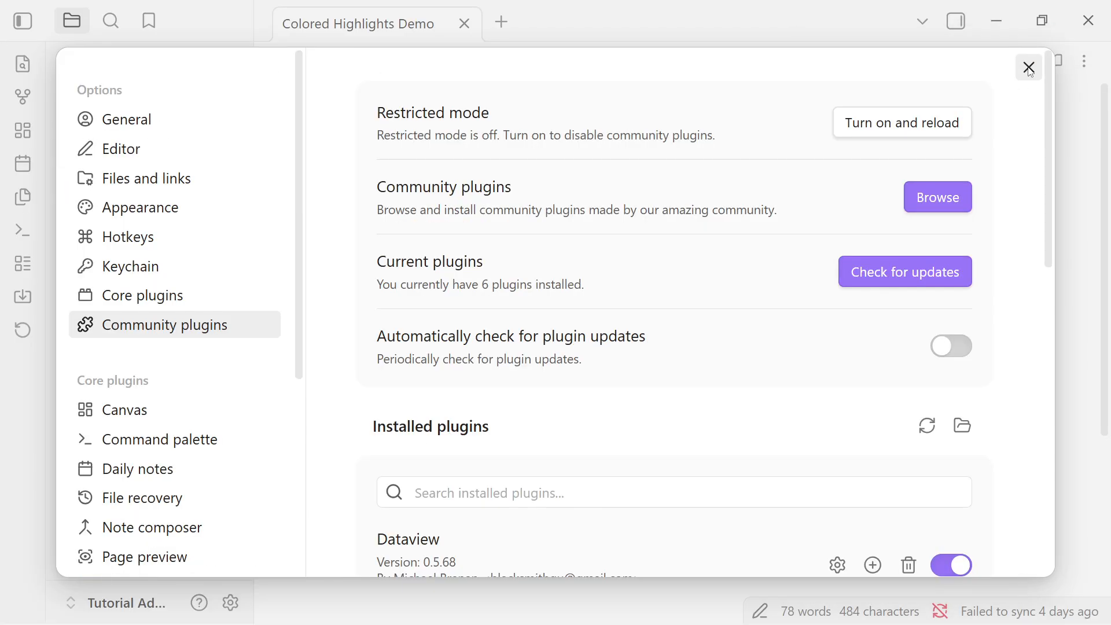
pyautogui.click(1029, 68)
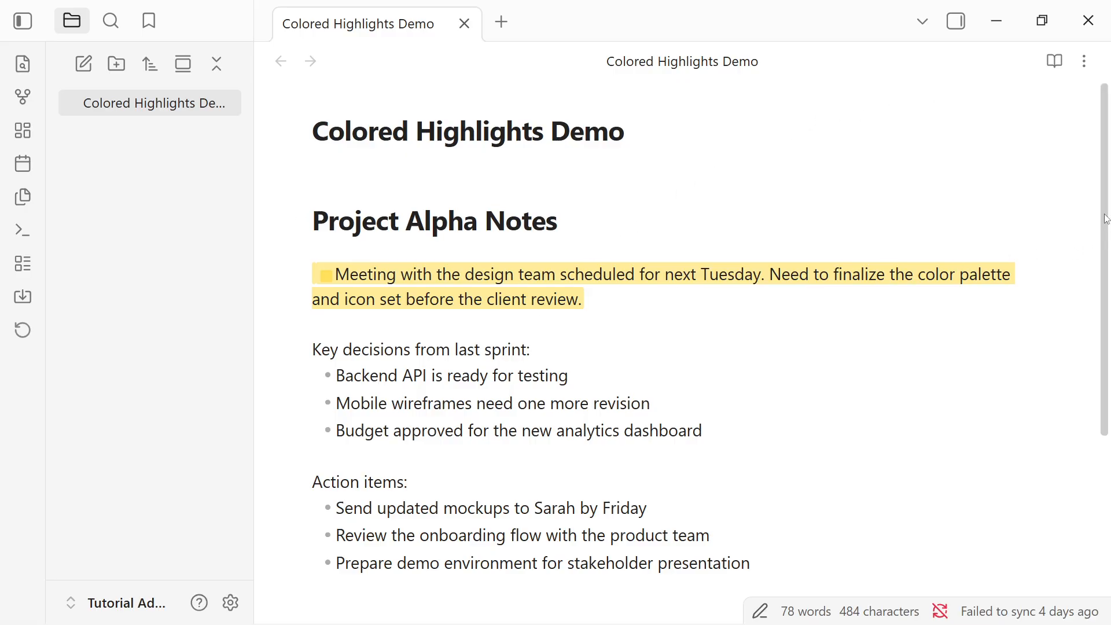
# Highlight the key decision "Backend API is ready for testing" in green with Highlightr.
pyautogui.scroll(-1, 1106, 255)
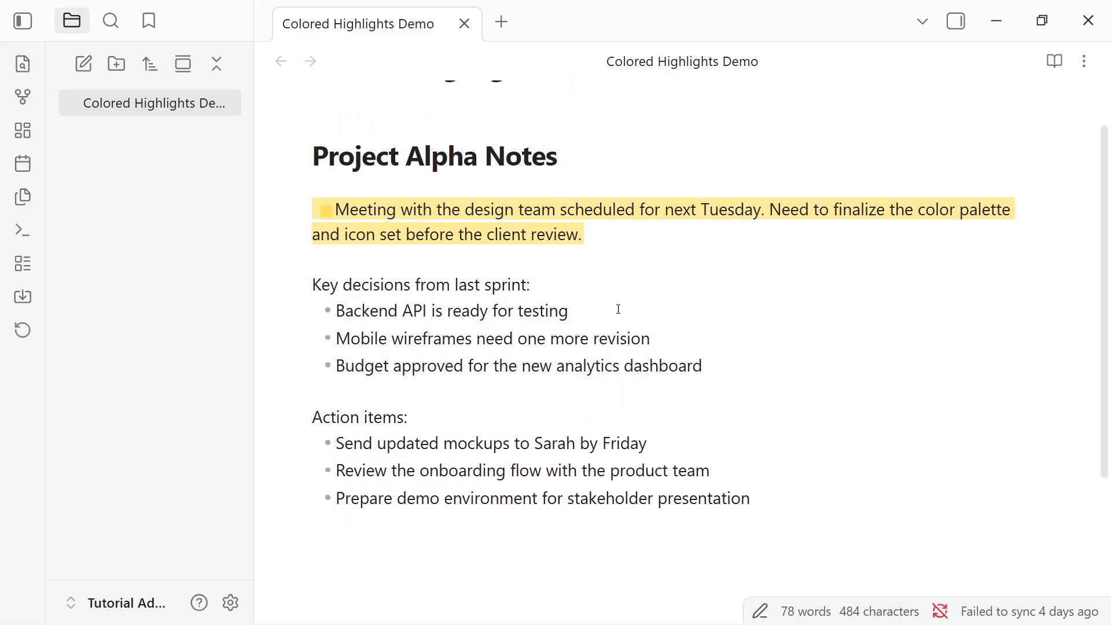
pyautogui.scroll(-1, 1075, 190)
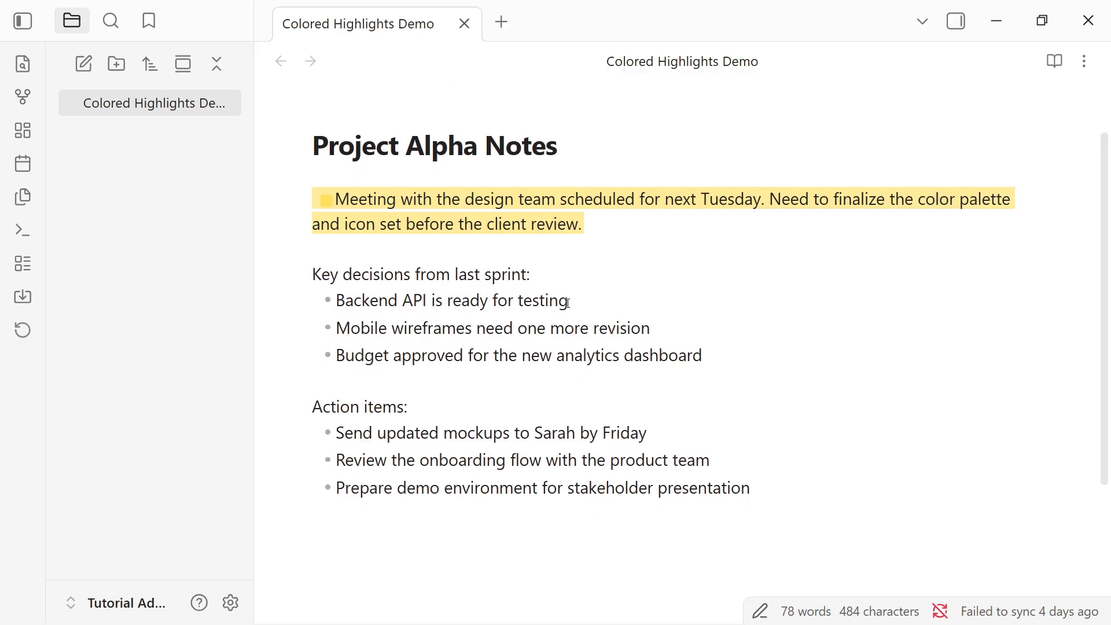
pyautogui.moveTo(567, 301); pyautogui.dragTo(335, 301)
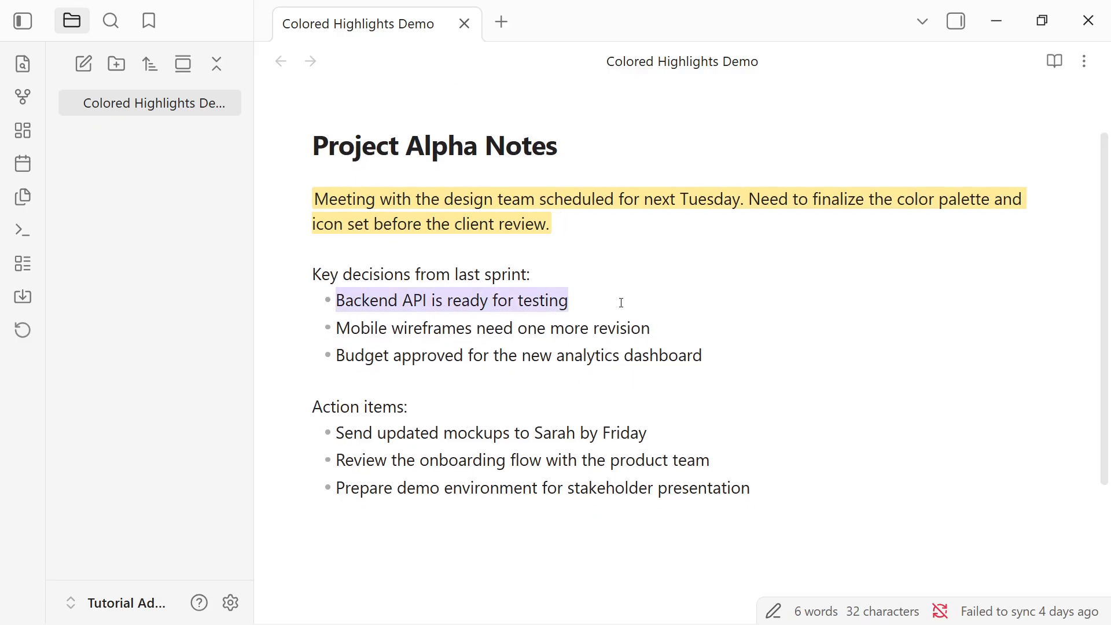
pyautogui.rightClick(577, 298)
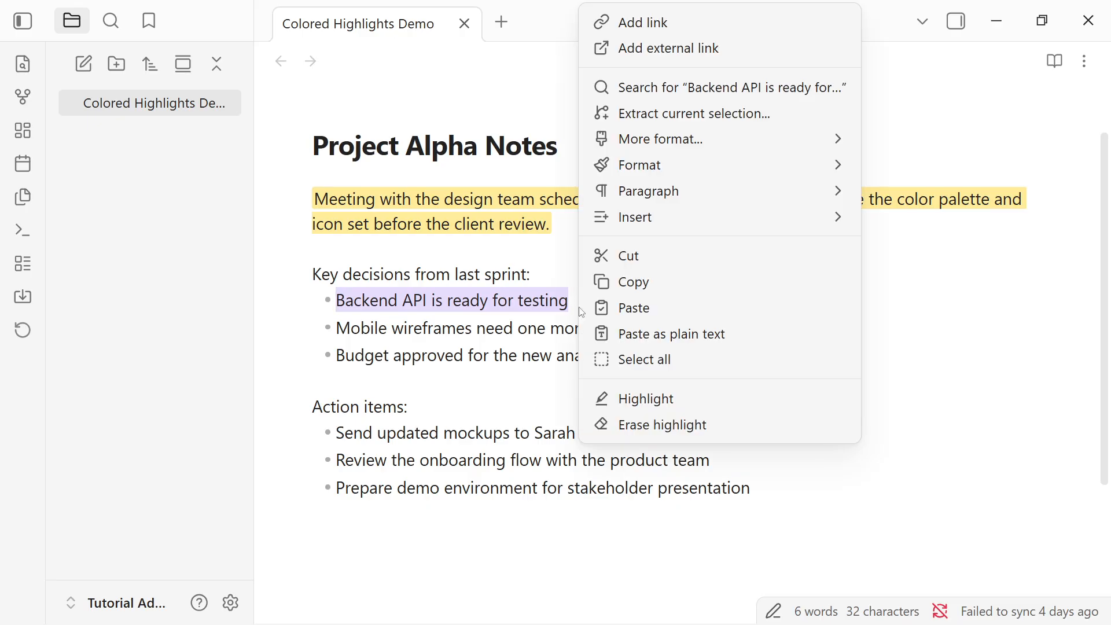
pyautogui.click(649, 400)
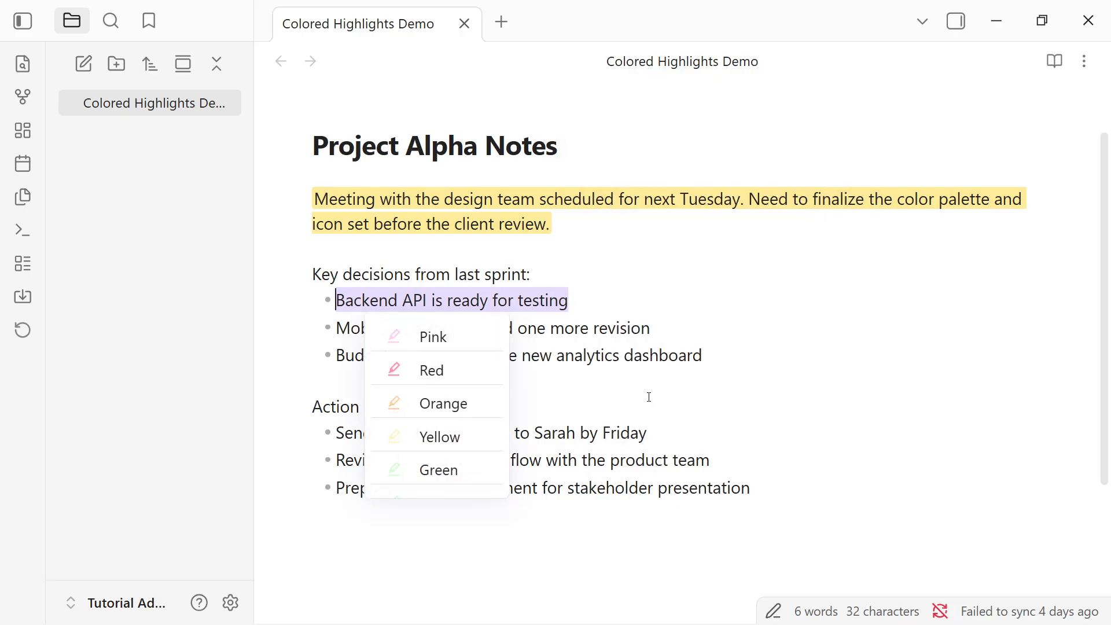
pyautogui.scroll(-2, 457, 353)
pyautogui.scroll(-2, 459, 391)
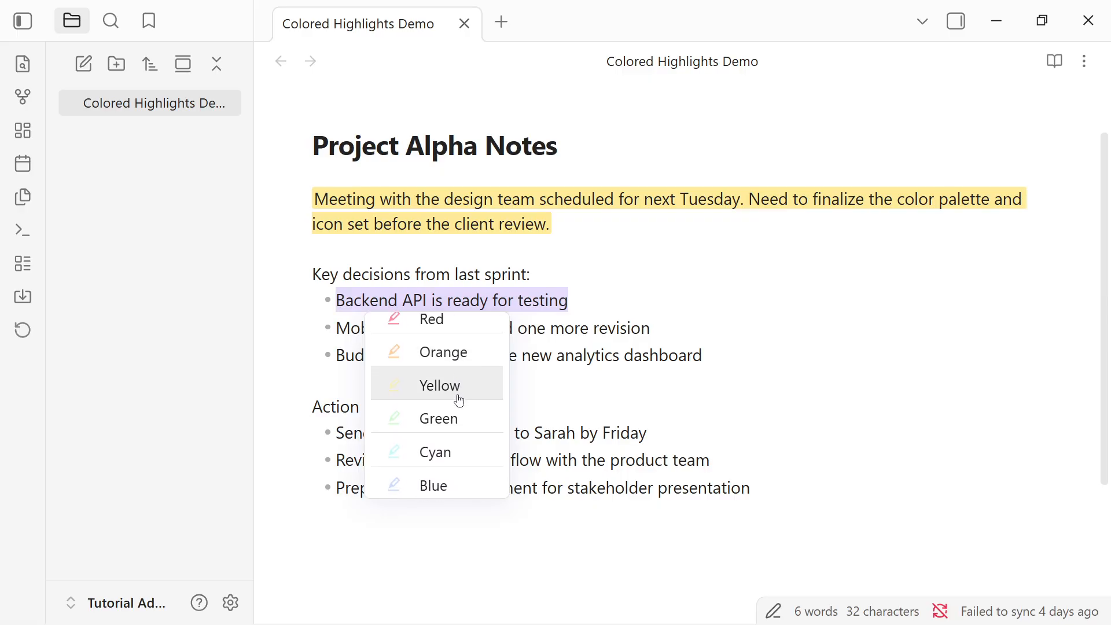
pyautogui.scroll(-1, 455, 471)
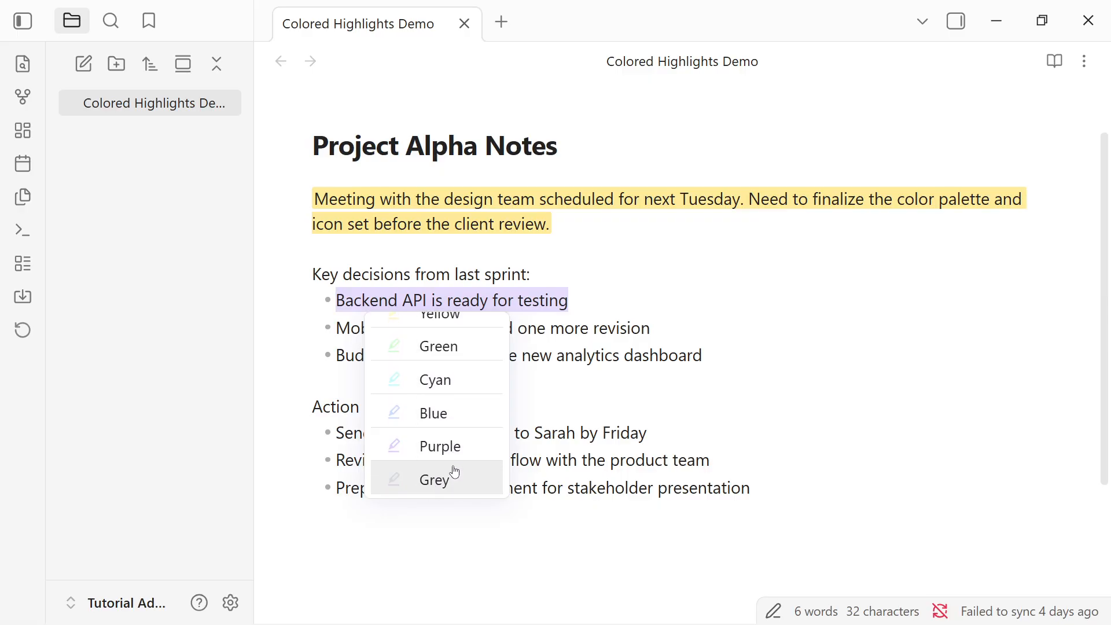
pyautogui.scroll(2, 452, 422)
pyautogui.click(445, 403)
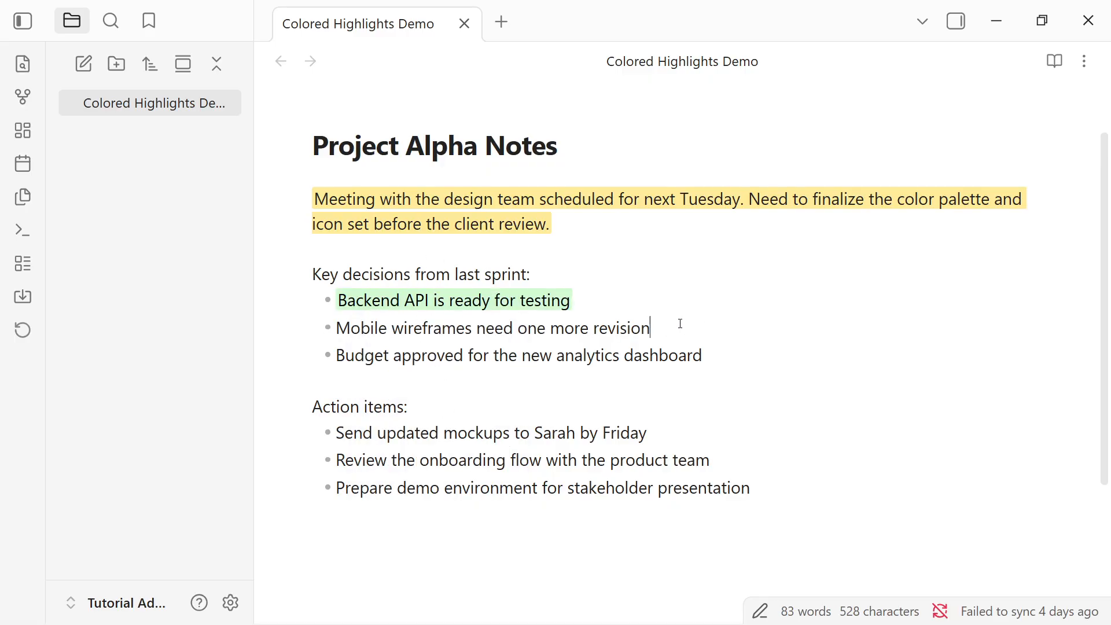
# Highlight the key decision "Mobile wireframes need one more revision" in orange.
pyautogui.moveTo(658, 330); pyautogui.dragTo(342, 330)
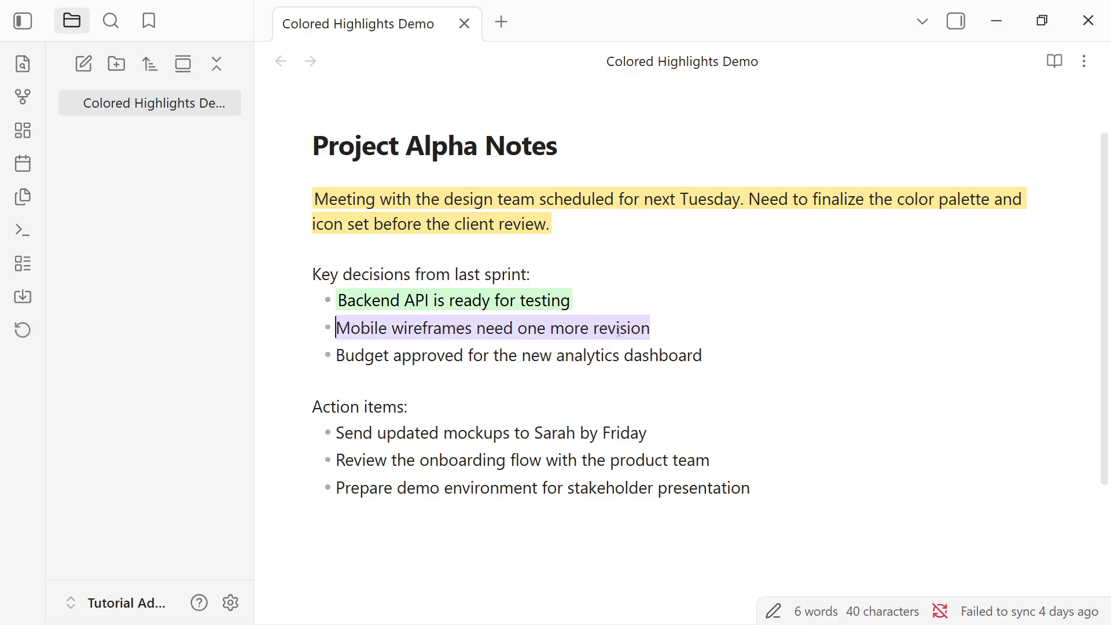
pyautogui.rightClick(660, 327)
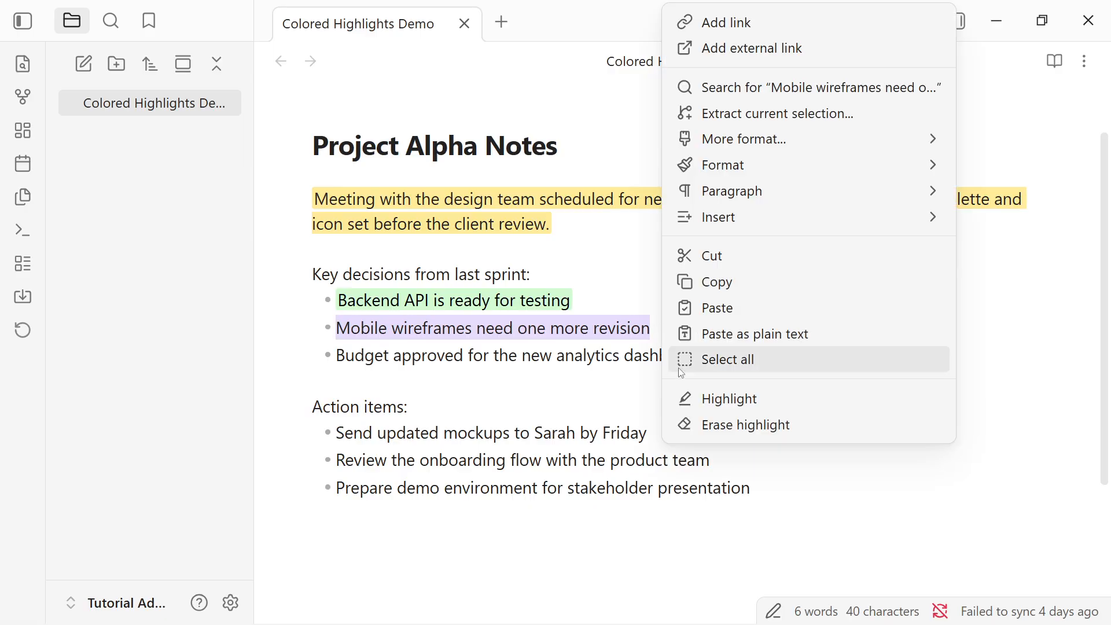
pyautogui.click(752, 405)
pyautogui.scroll(-1, 425, 401)
pyautogui.click(425, 401)
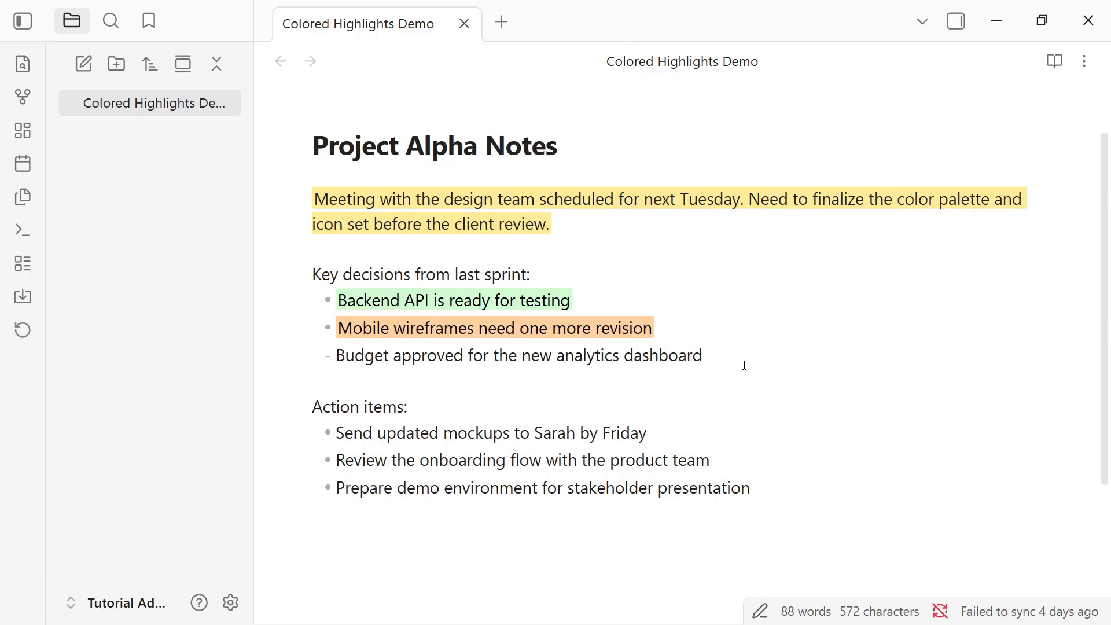
# Highlight the key decision "Budget approved for the new analytics dashboard" in blue.
pyautogui.moveTo(722, 354); pyautogui.dragTo(341, 354)
pyautogui.rightClick(728, 357)
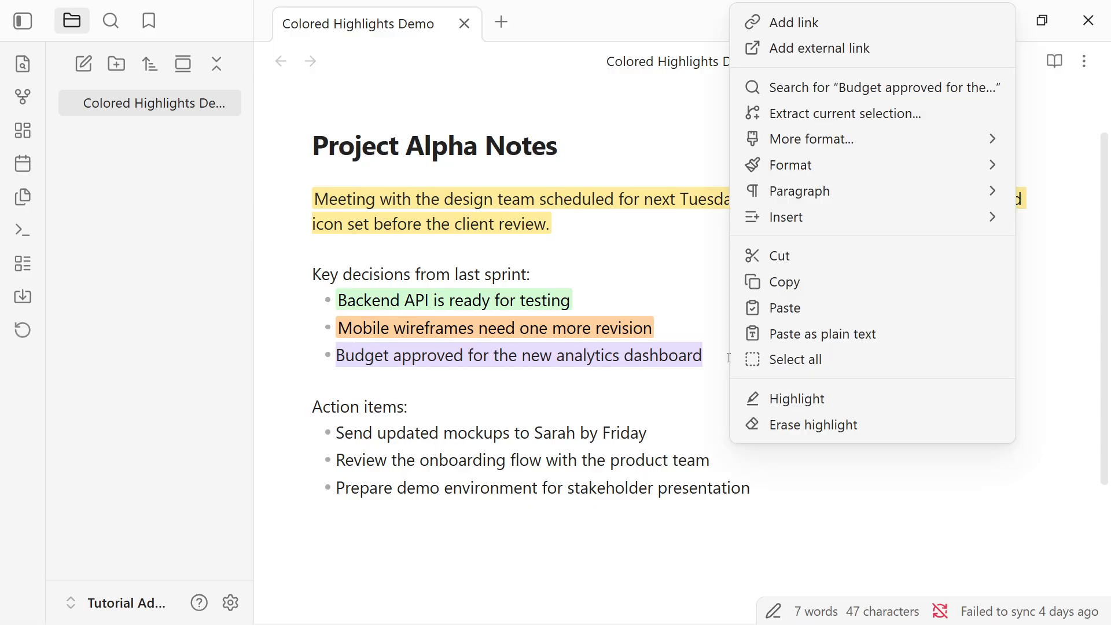
pyautogui.click(821, 399)
pyautogui.scroll(-3, 387, 440)
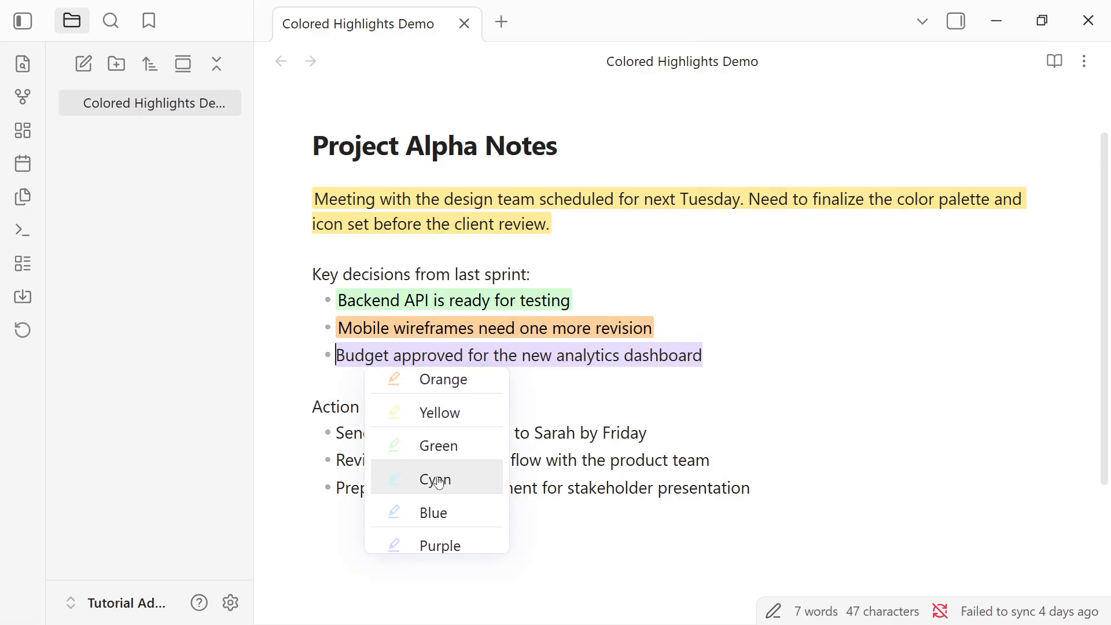
pyautogui.click(389, 495)
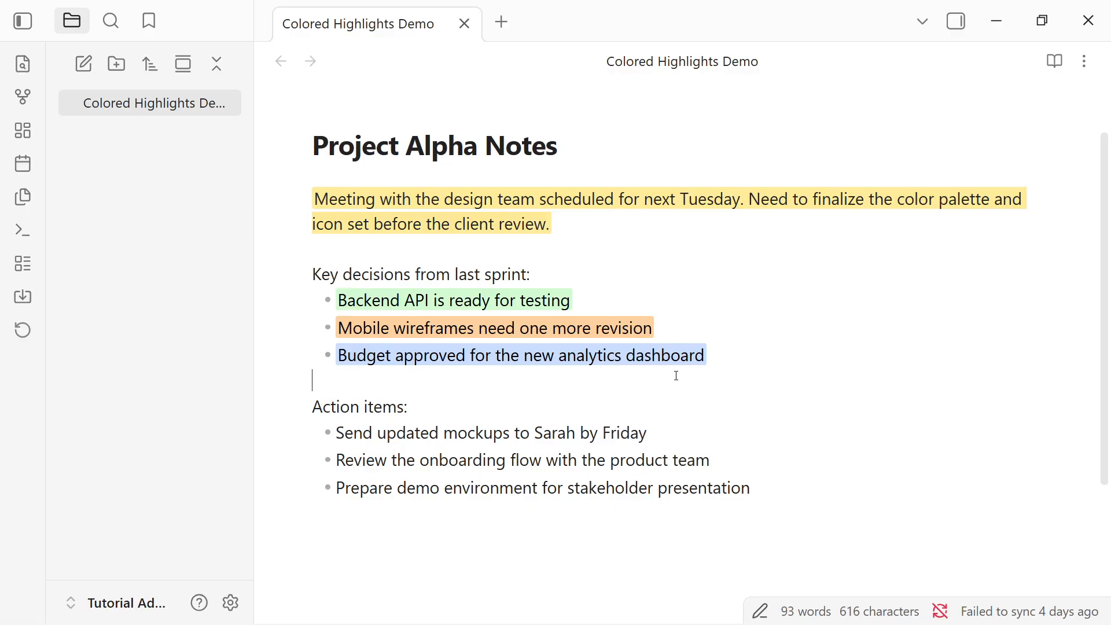
# Highlight the first action item, about sending updated mockups, by running the "Highlightr: Pink" command.
pyautogui.click(649, 436)
pyautogui.moveTo(653, 434); pyautogui.dragTo(339, 433)
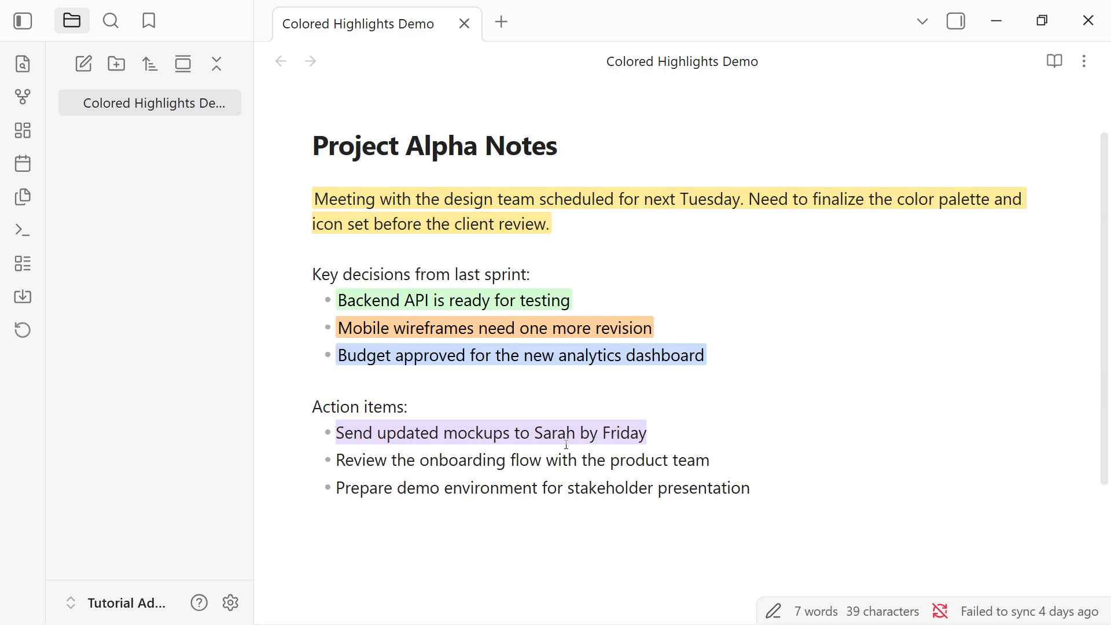
pyautogui.hotkey('ctrl', 'p')
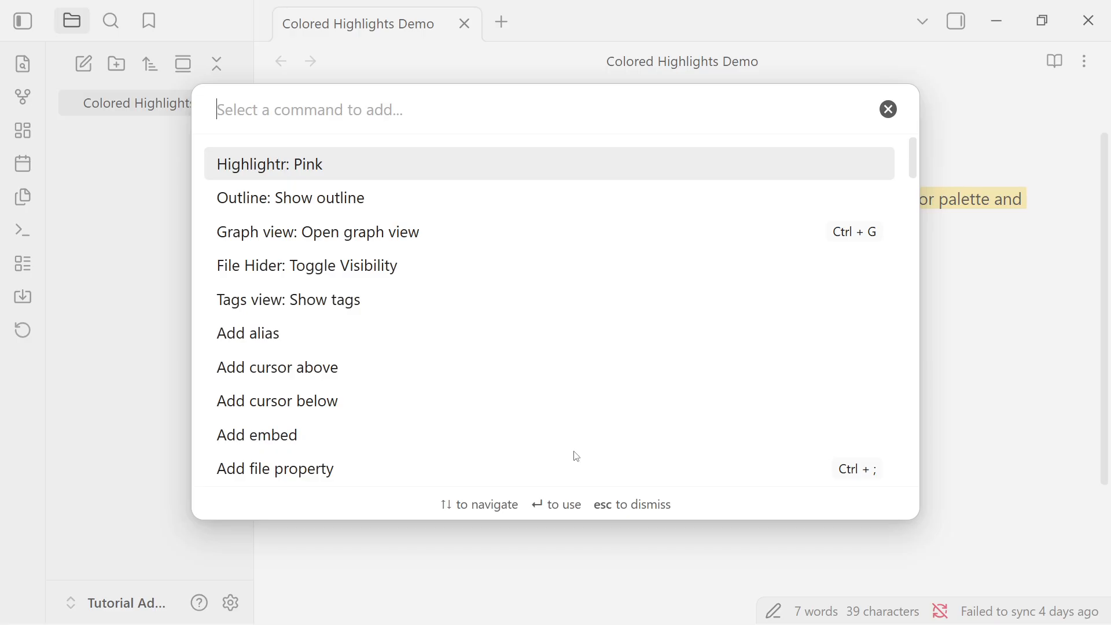
pyautogui.write('hi')
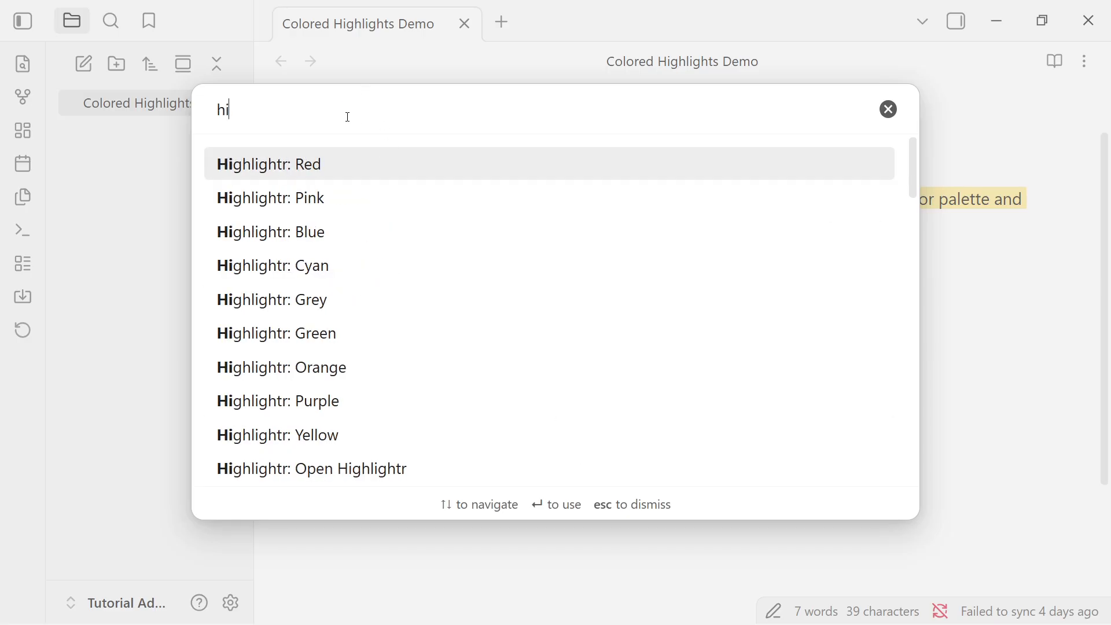
pyautogui.write('ghlightr')
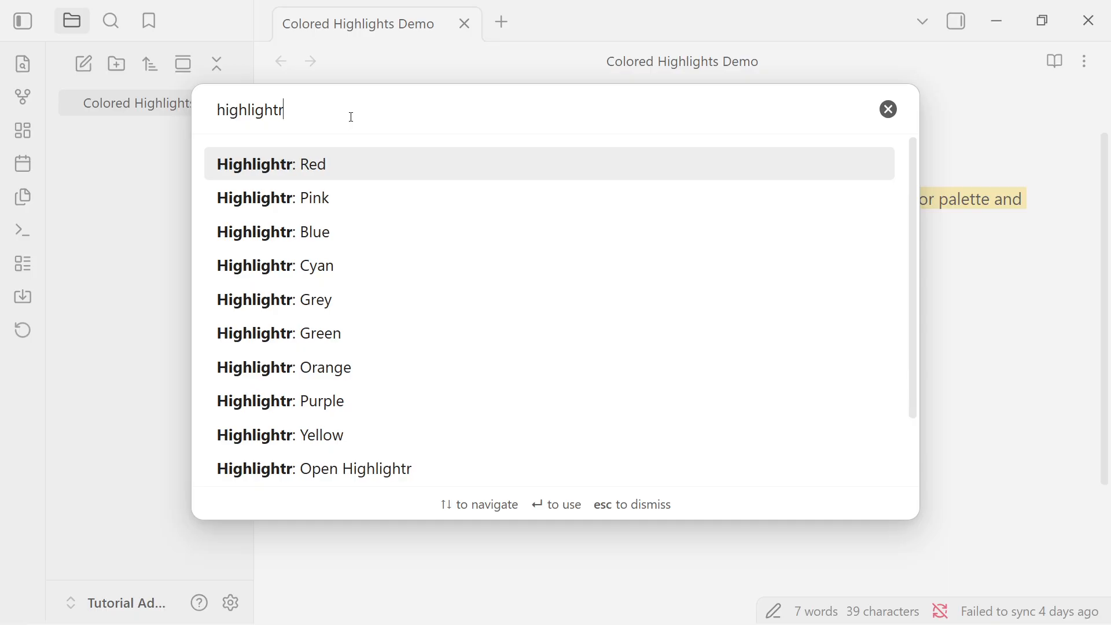
pyautogui.moveTo(291, 124); pyautogui.dragTo(201, 119)
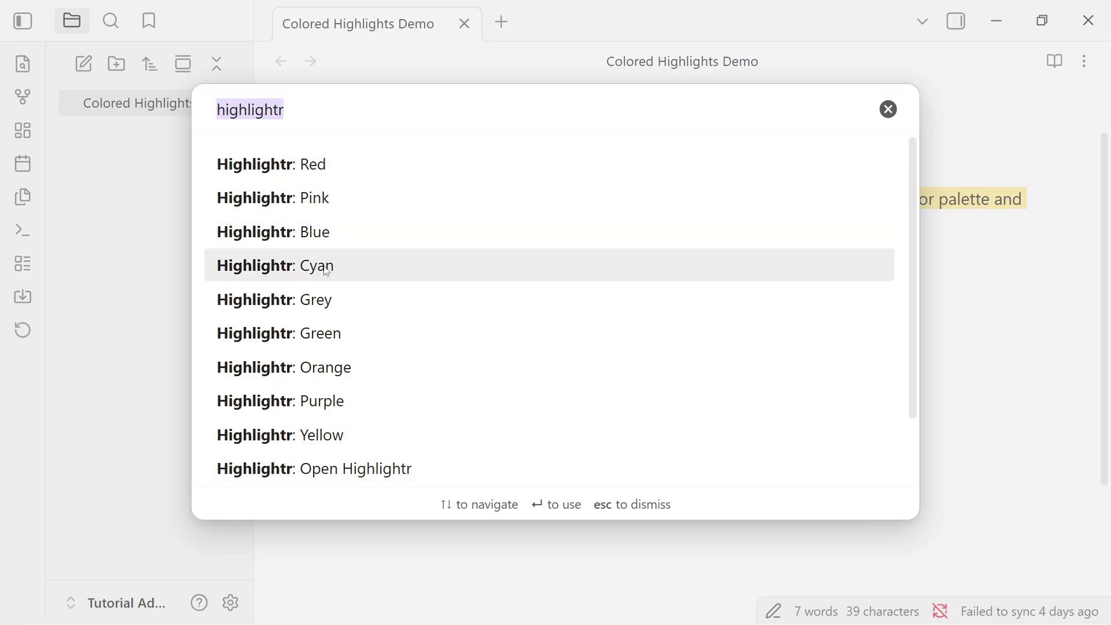
pyautogui.click(325, 198)
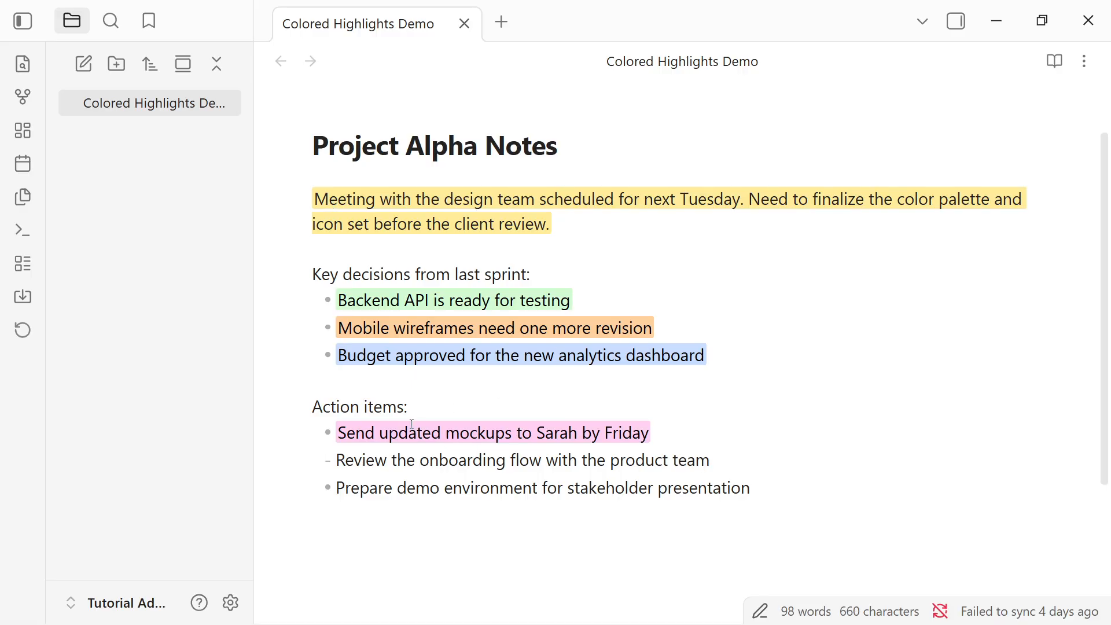
pyautogui.click(712, 463)
# Open the Highlightr plugin's settings and review its list of highlight colors and the section for creating new ones.
pyautogui.click(230, 602)
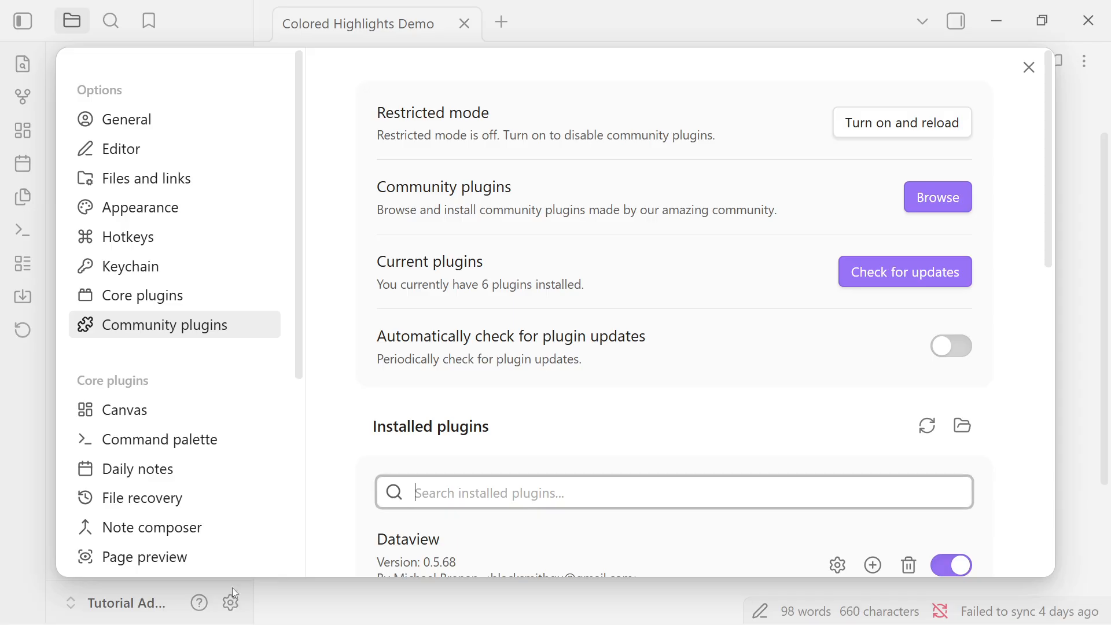
pyautogui.scroll(-6, 588, 411)
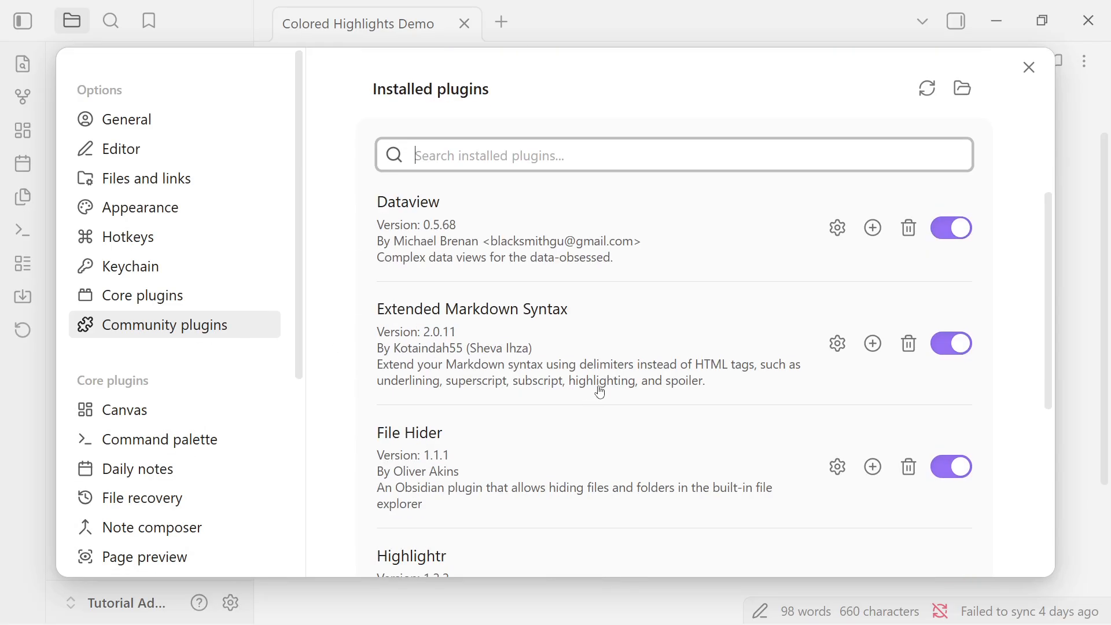
pyautogui.scroll(-5, 652, 407)
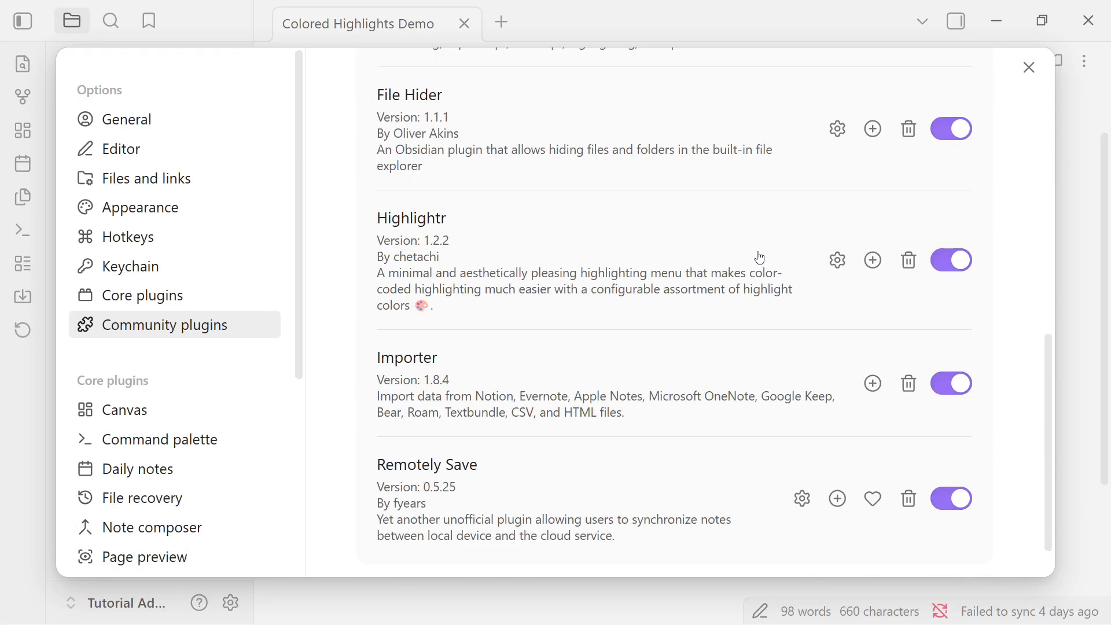
pyautogui.click(836, 271)
pyautogui.scroll(-5, 781, 231)
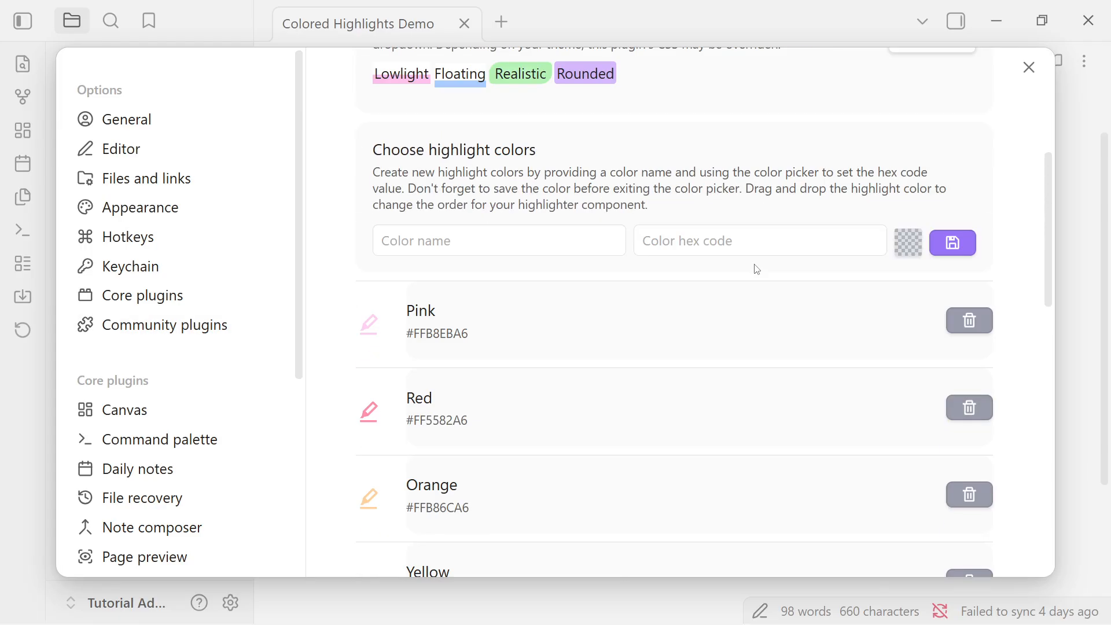
pyautogui.scroll(-10, 552, 245)
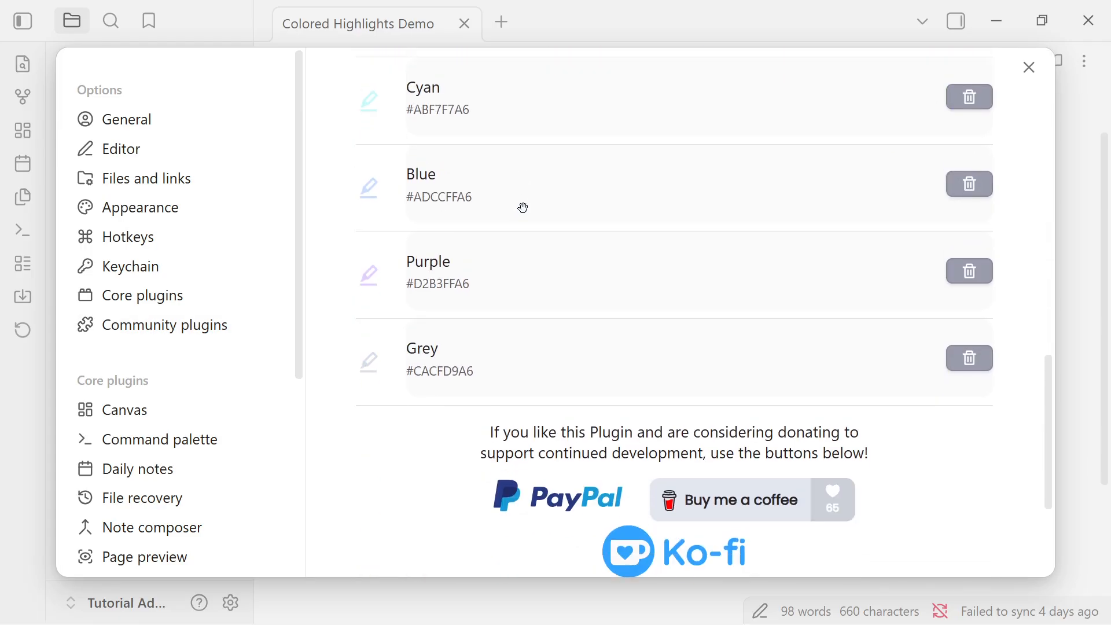
pyautogui.scroll(9, 521, 205)
pyautogui.scroll(6, 440, 177)
pyautogui.scroll(-5, 443, 180)
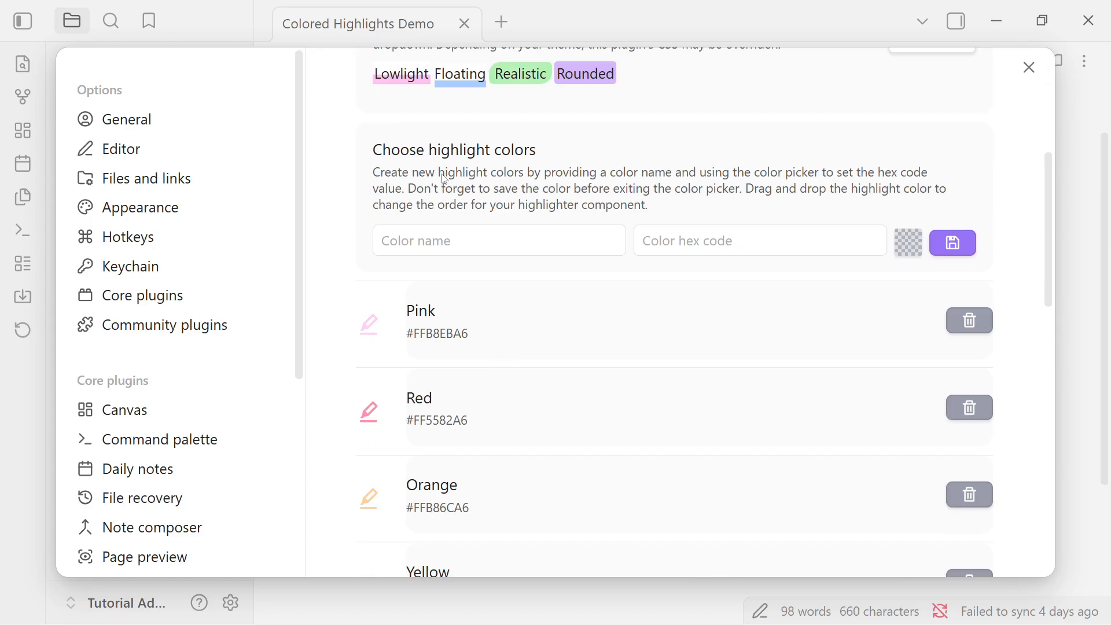
# Create a new Highlightr color named "Important" with the red hex value #E40A0AA6 and save it.
pyautogui.click(431, 242)
pyautogui.write('Impor')
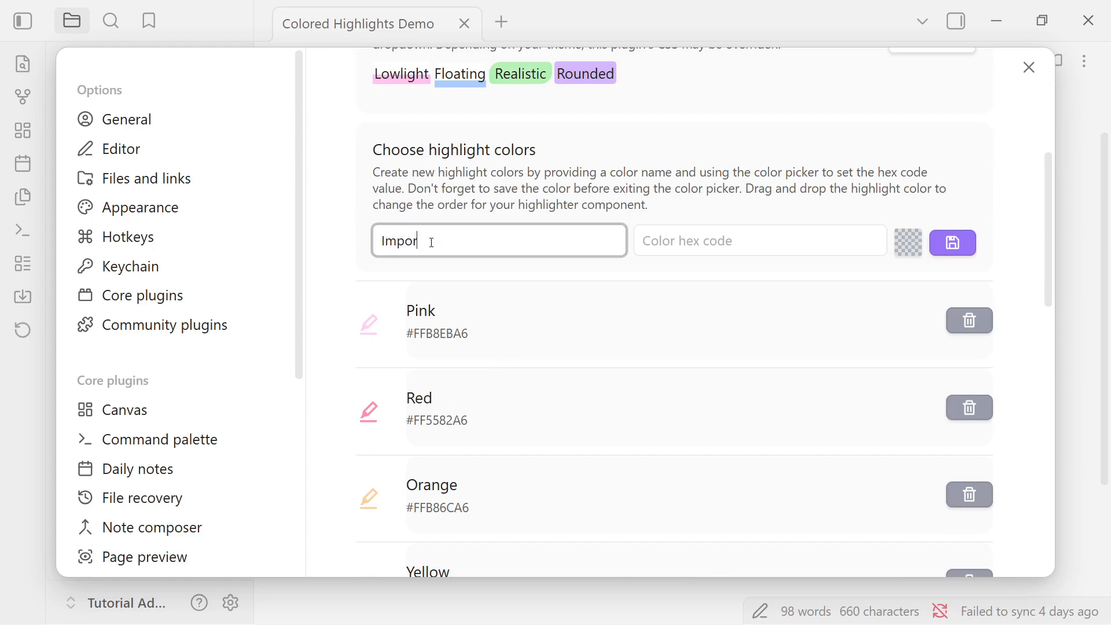
pyautogui.write('tant')
pyautogui.hotkey('ctrl', 'a')
pyautogui.click(731, 241)
pyautogui.click(907, 242)
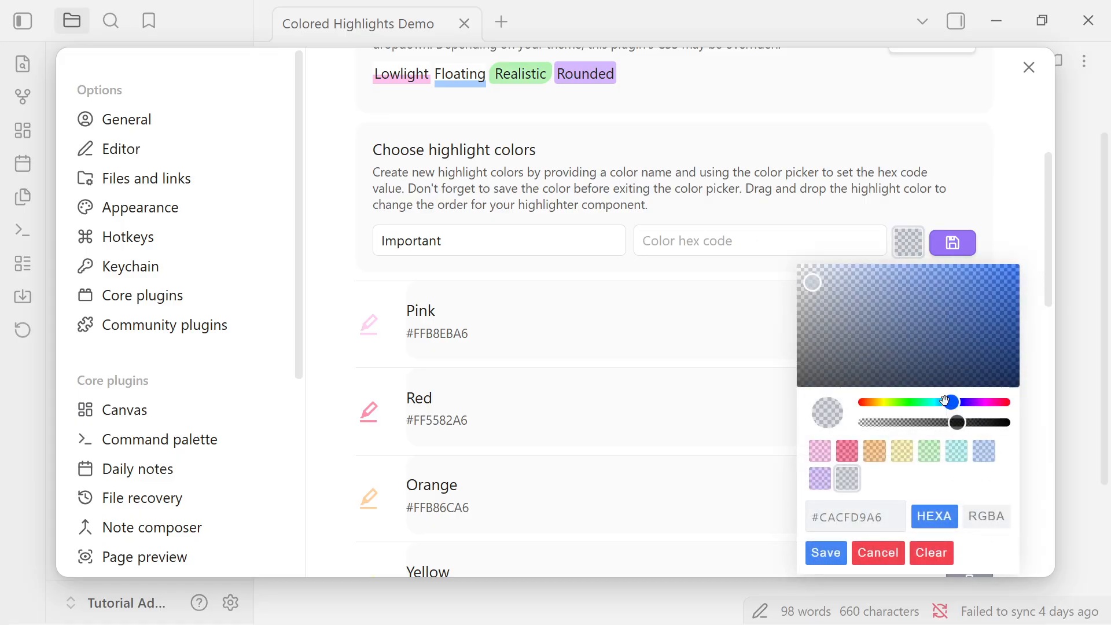
pyautogui.moveTo(945, 400); pyautogui.dragTo(1015, 402)
pyautogui.moveTo(847, 313); pyautogui.dragTo(1009, 277)
pyautogui.click(840, 557)
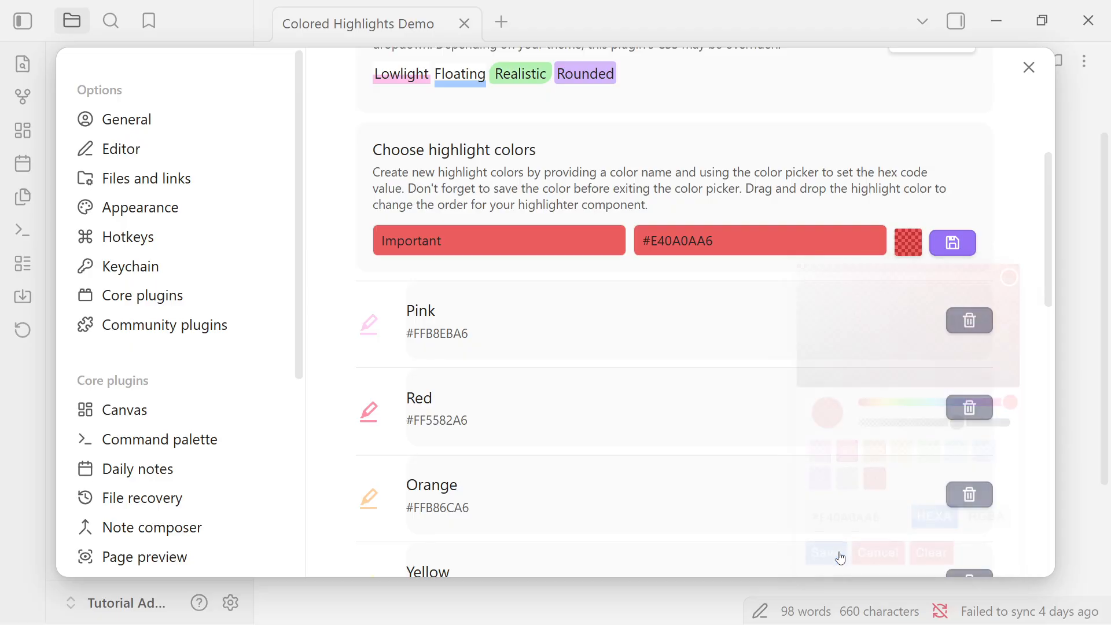
pyautogui.click(966, 248)
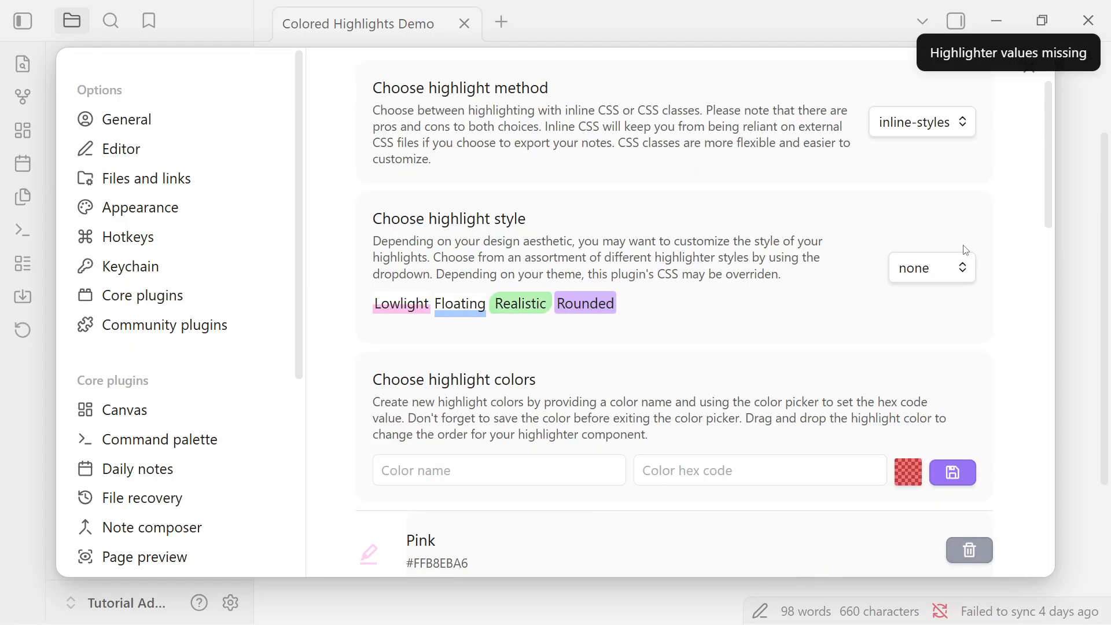
pyautogui.scroll(-10, 786, 418)
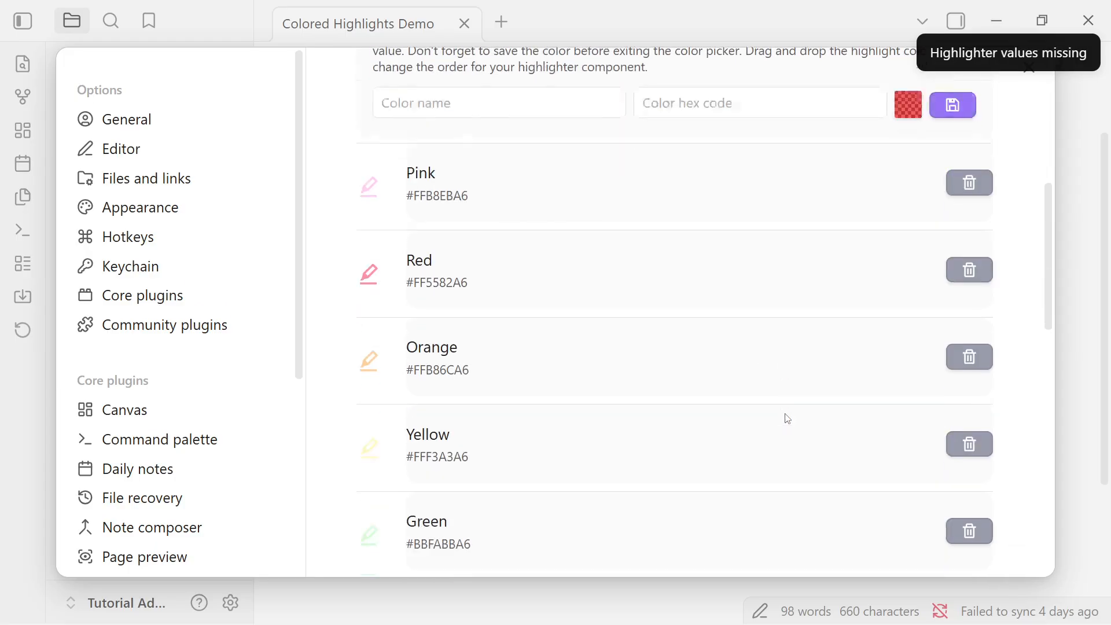
# Open Highlightr's hotkey settings and replace the hotkey of the "Highlightr: Important" command with Ctrl+Shift+H.
pyautogui.click(150, 324)
pyautogui.scroll(-10, 663, 450)
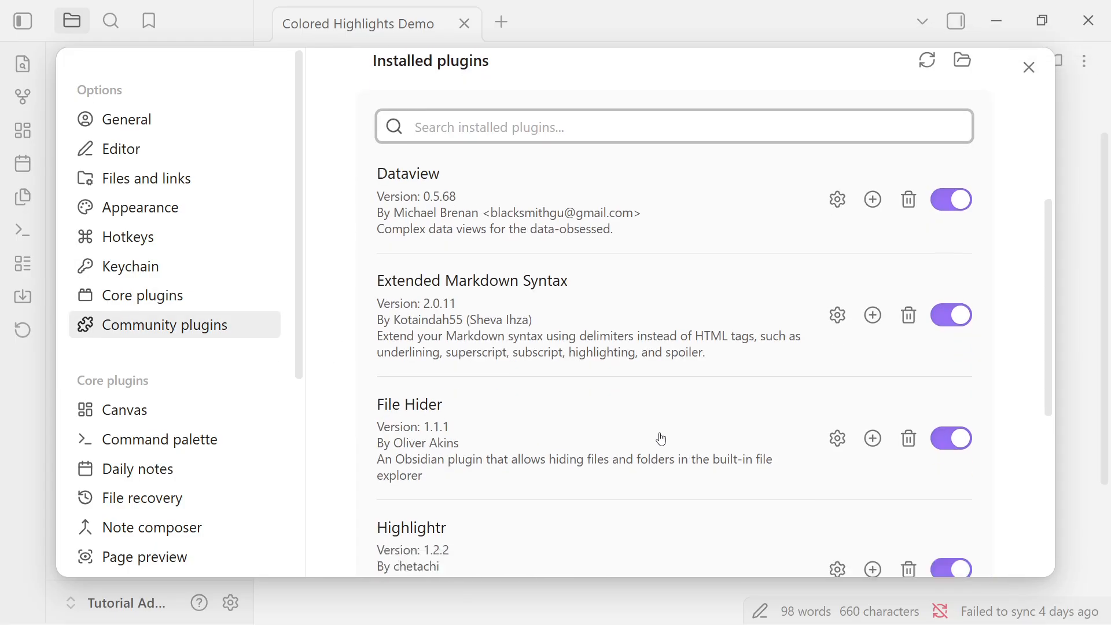
pyautogui.click(872, 259)
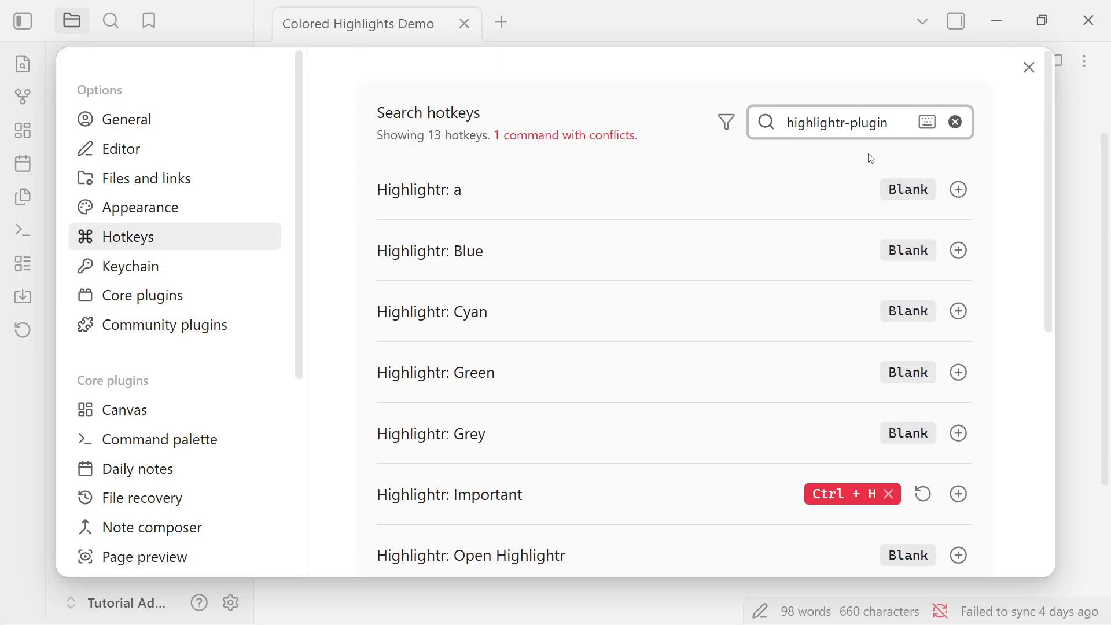
pyautogui.click(889, 494)
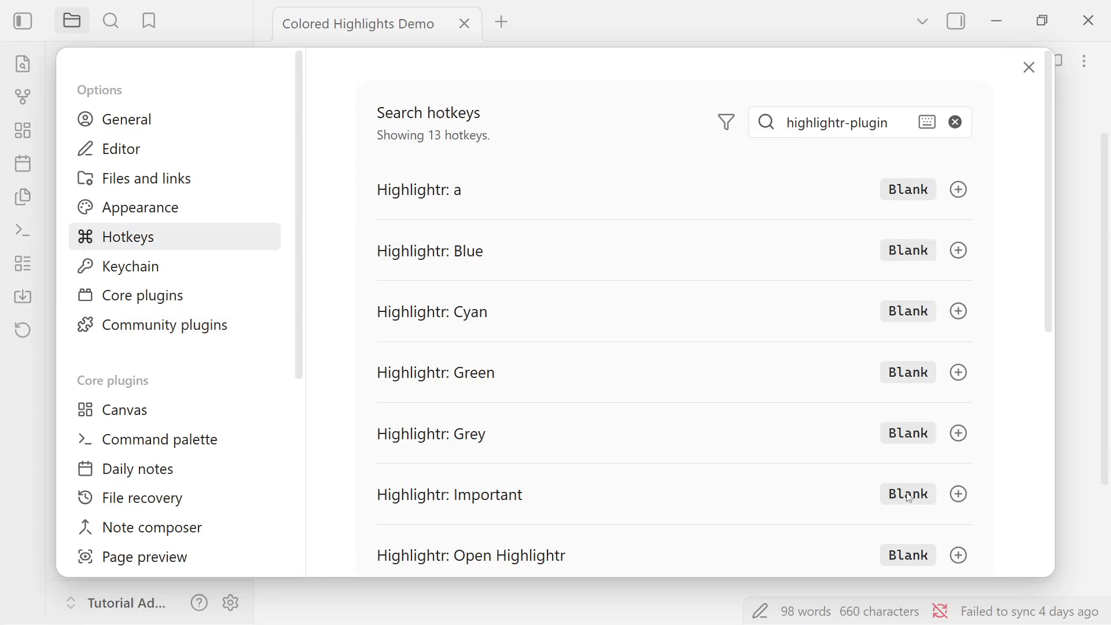
pyautogui.click(959, 496)
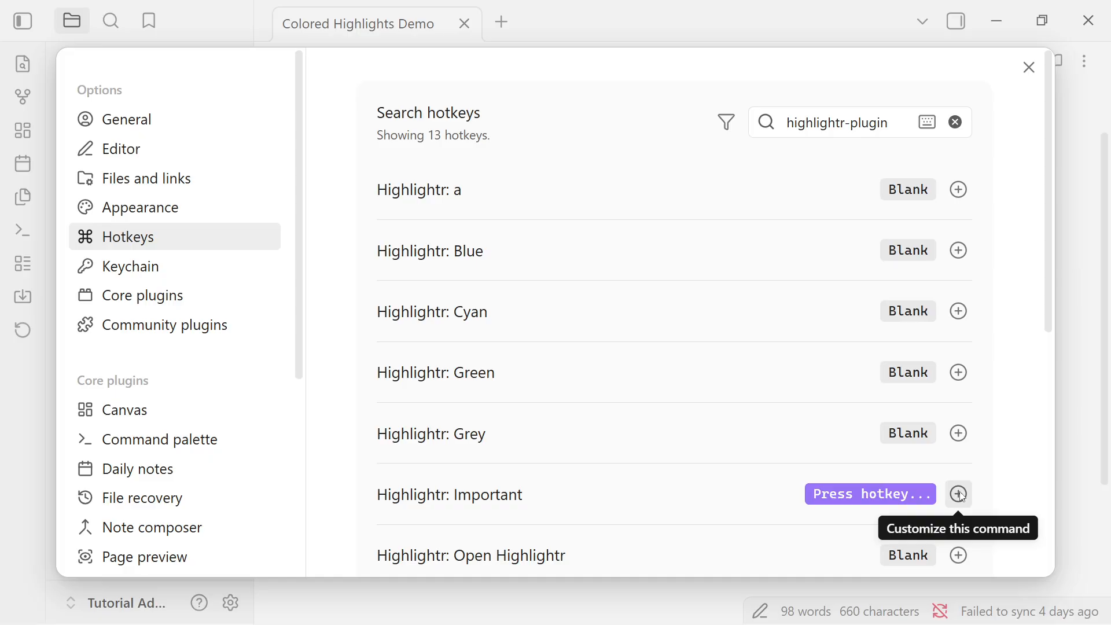
pyautogui.hotkey('ctrl', 'shift', 'h')
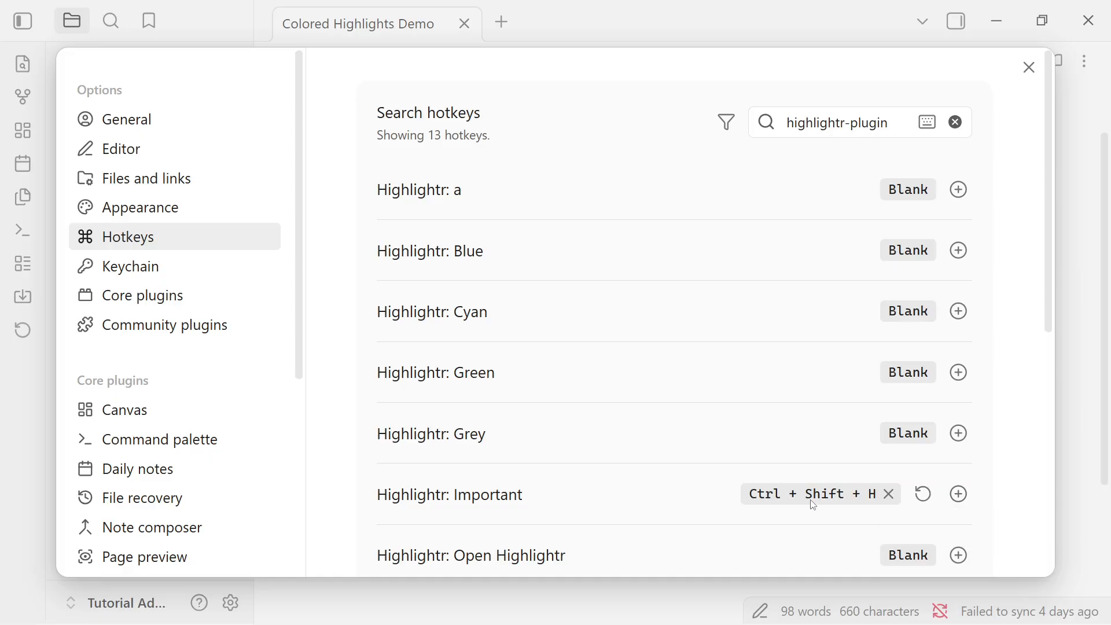
pyautogui.scroll(-5, 821, 509)
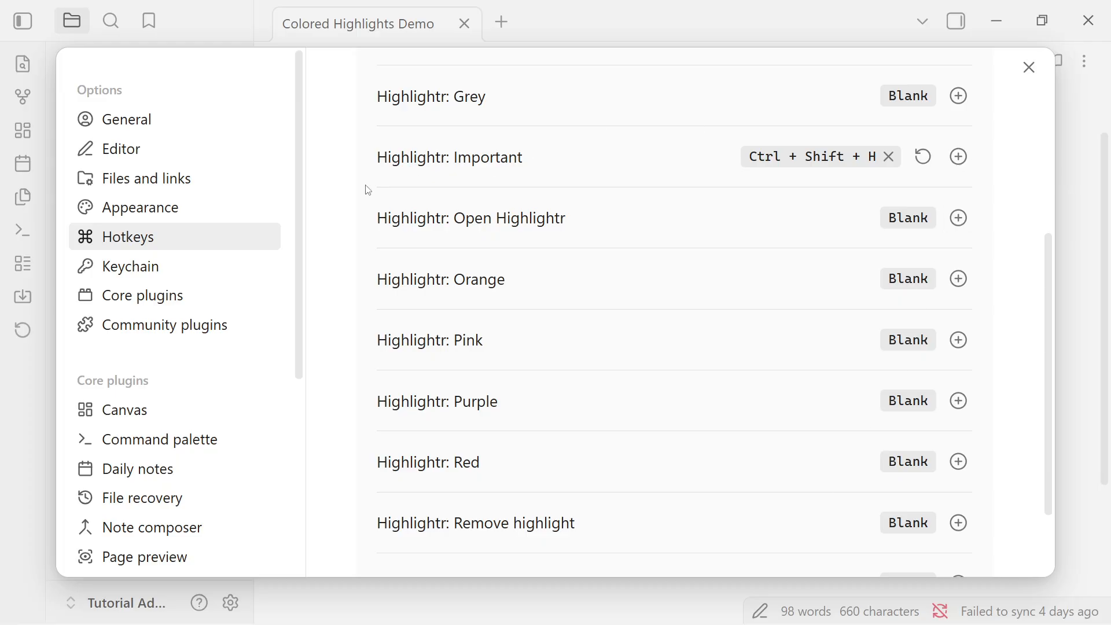
pyautogui.click(1028, 67)
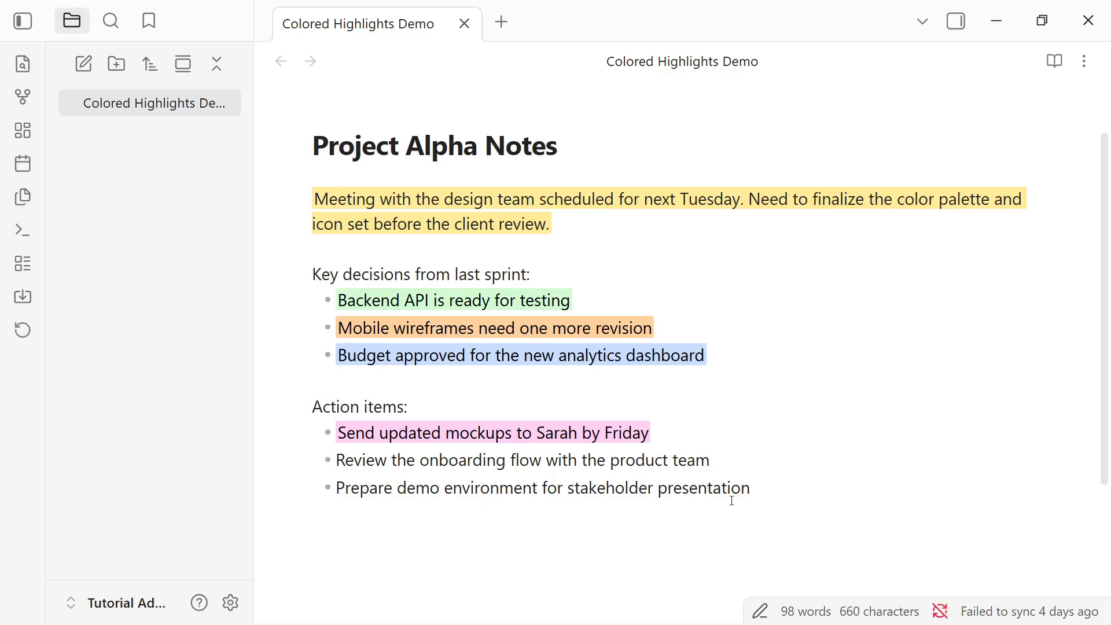
# Highlight the action items about preparing the demo environment and reviewing the onboarding flow with the red Important color.
pyautogui.moveTo(754, 486); pyautogui.dragTo(339, 485)
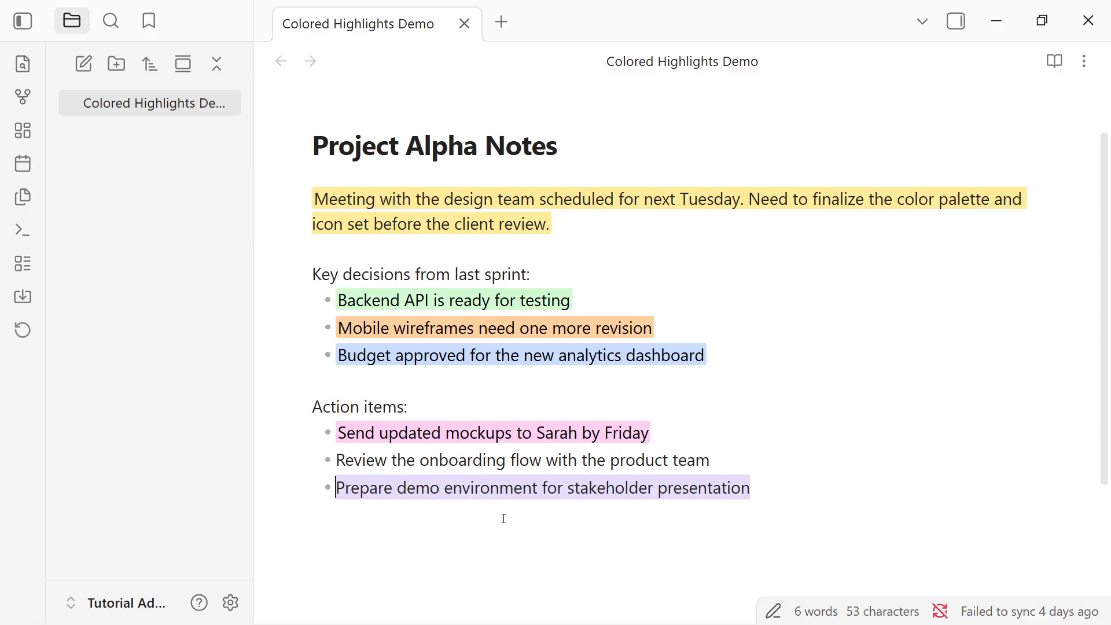
pyautogui.click(670, 518)
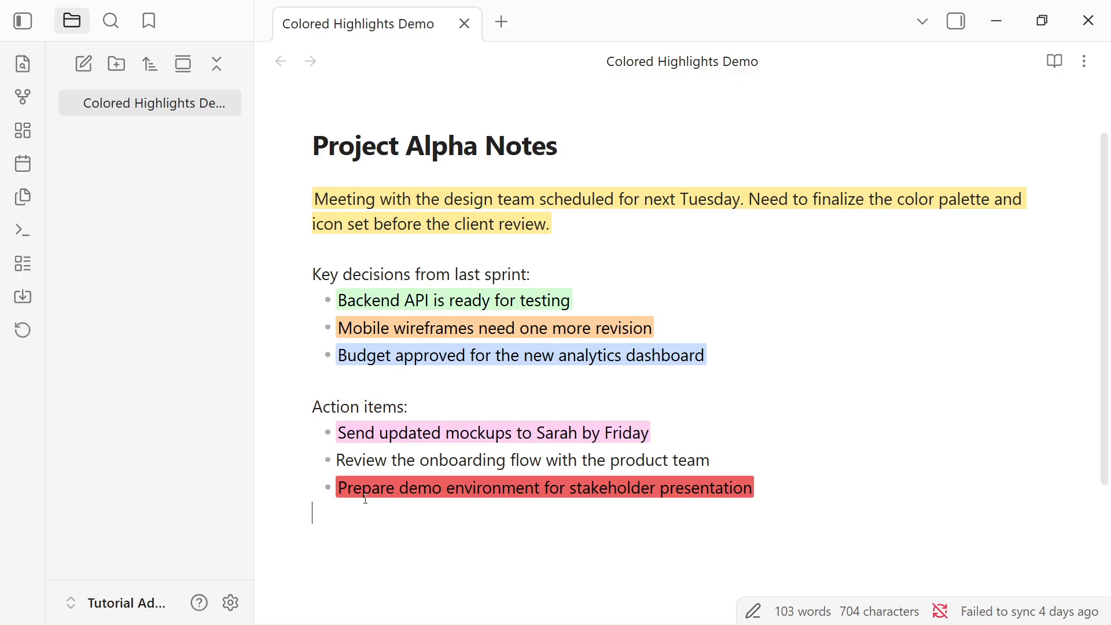
pyautogui.moveTo(718, 461); pyautogui.dragTo(335, 461)
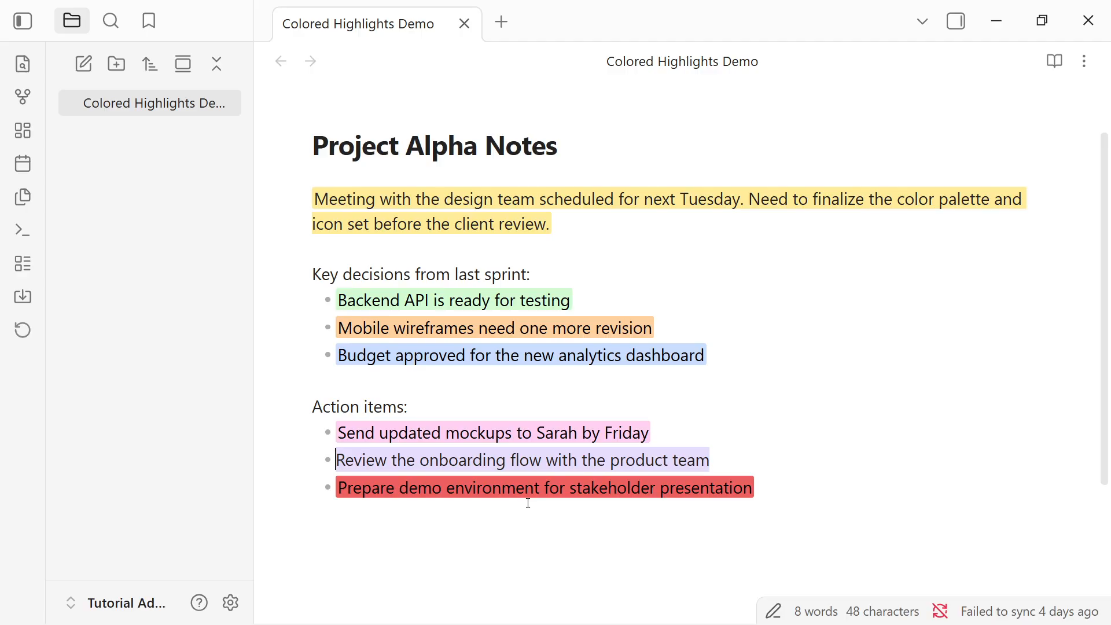
pyautogui.hotkey('alt', 'r')
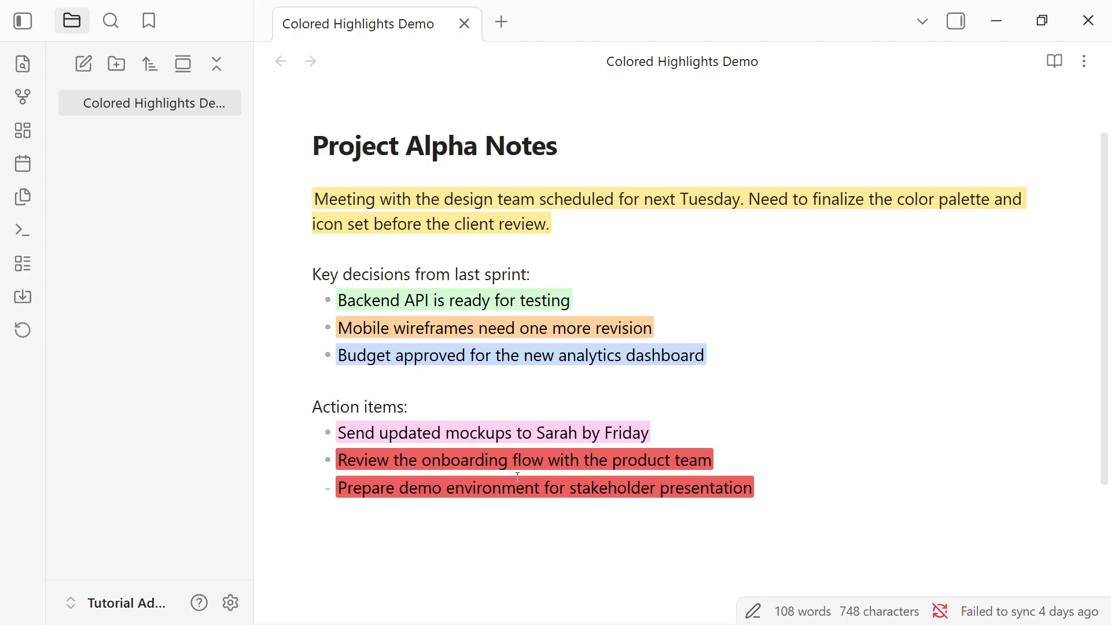
pyautogui.click(729, 518)
# Select the note's title text "Colored Highlights Demo" above the Project Alpha Notes heading.
pyautogui.moveTo(1105, 389)
pyautogui.mouseDown()
pyautogui.moveTo(1103, 339)
pyautogui.moveTo(1106, 398)
pyautogui.mouseUp()
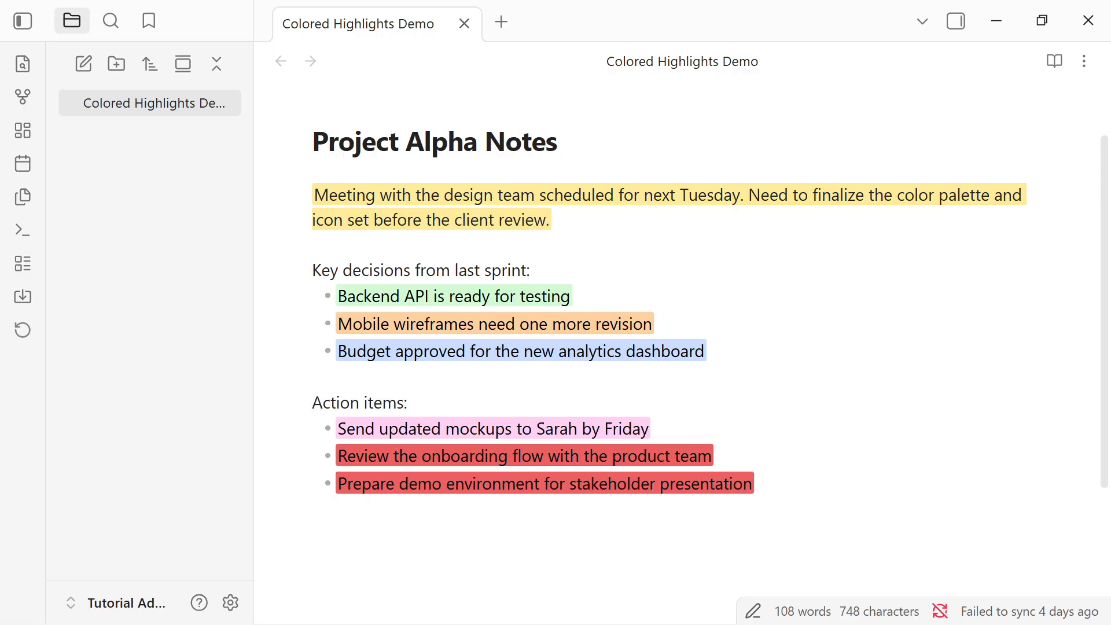
pyautogui.scroll(3, 685, 312)
pyautogui.moveTo(624, 134); pyautogui.dragTo(310, 130)
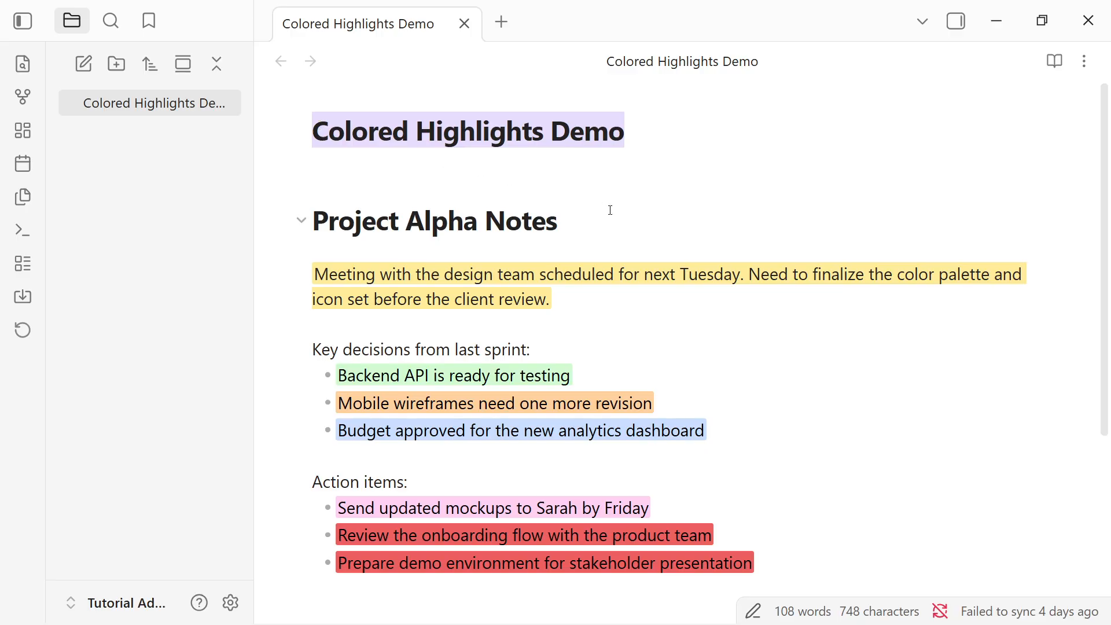